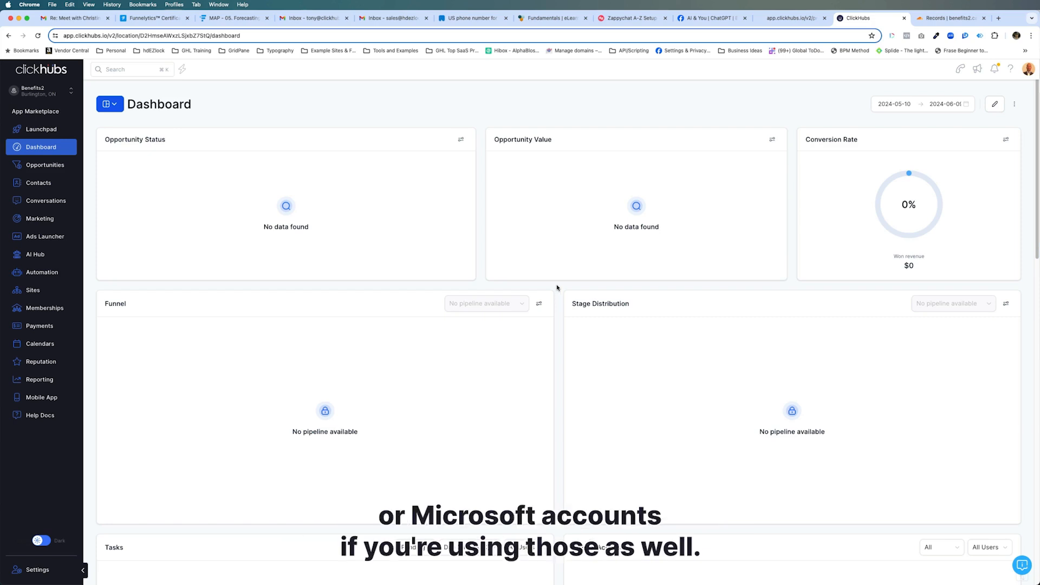
- Go to Settings > Email Services, dismiss the notification, and open Dedicated Domain And IP
{"action": "left_click", "coordinate": [42, 569]}
{"action": "left_click", "coordinate": [27, 266]}
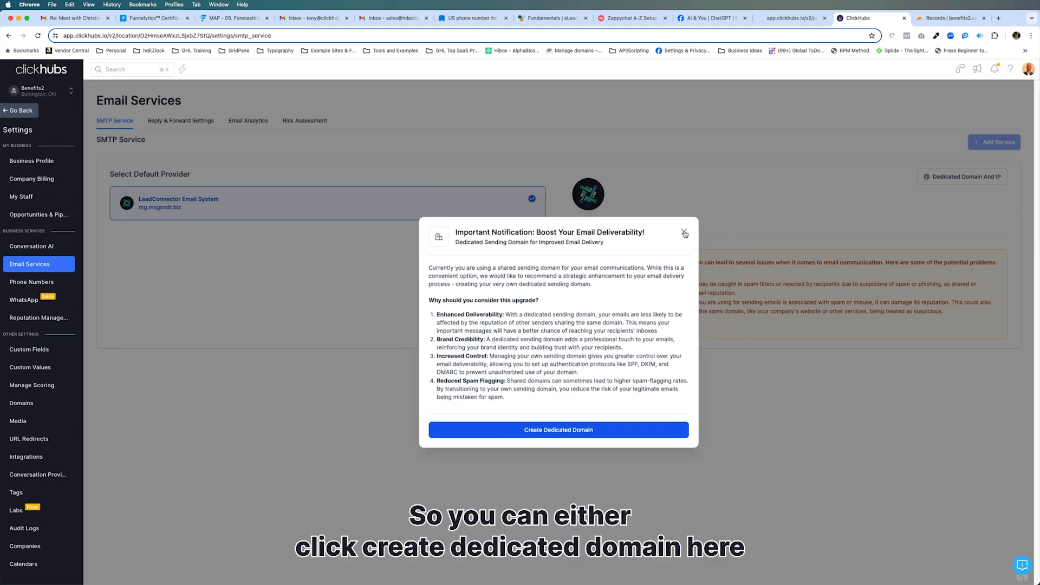
{"action": "left_click", "coordinate": [685, 233]}
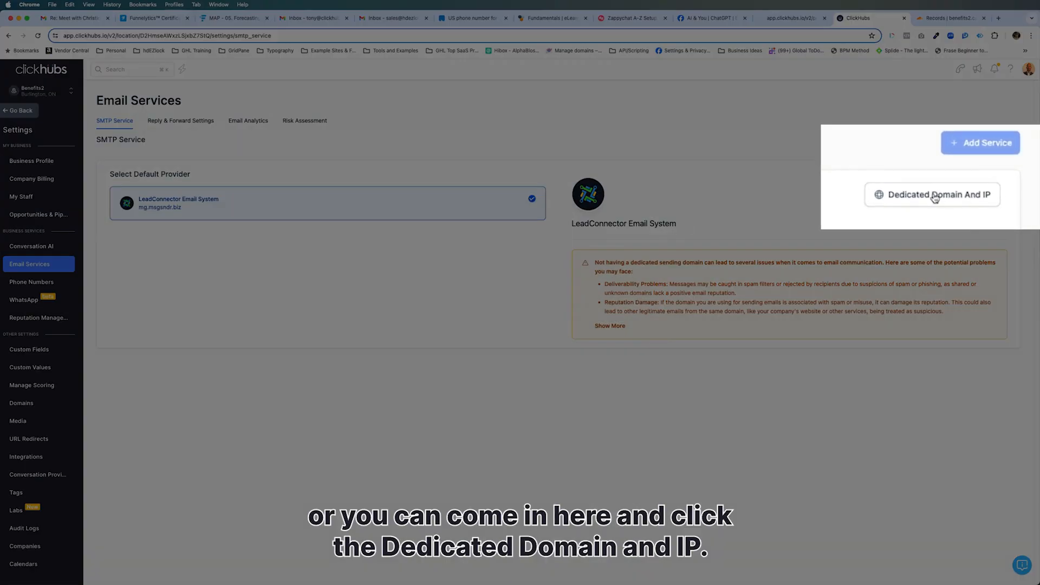
{"action": "left_click", "coordinate": [938, 196]}
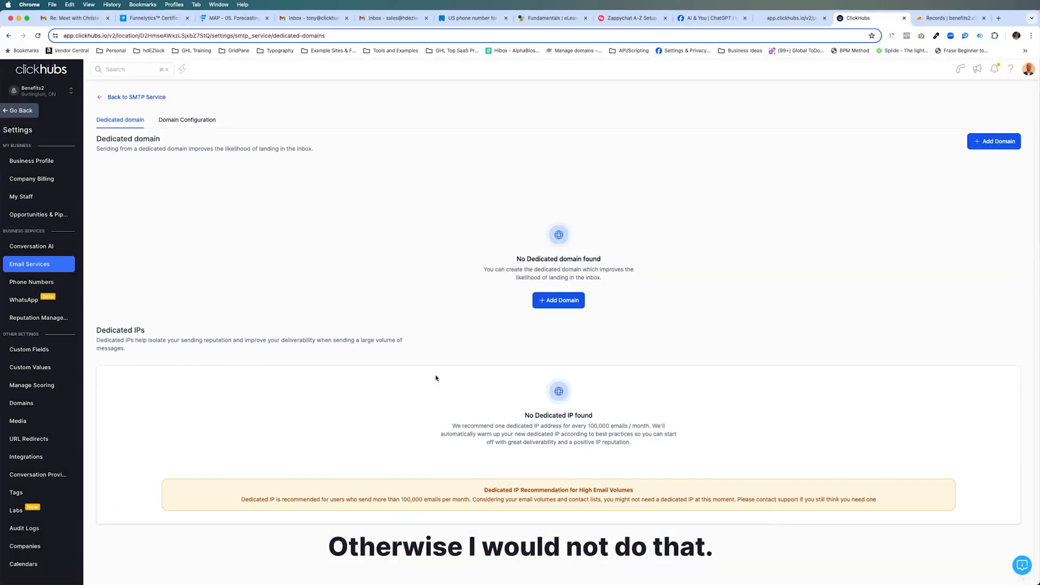
- Start adding a new domain and type sample email addresses to illustrate their domain part
{"action": "left_click", "coordinate": [559, 301]}
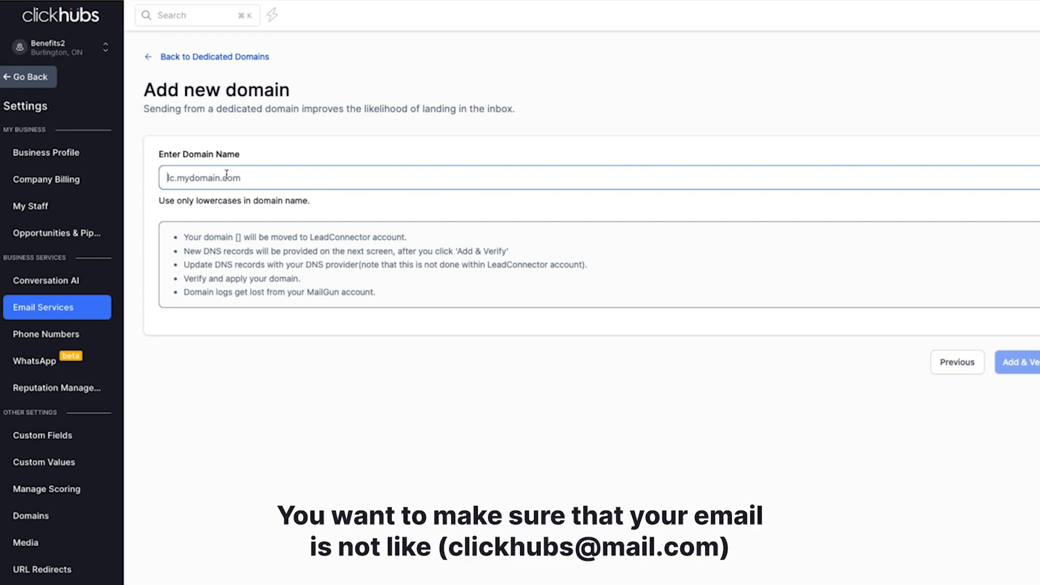
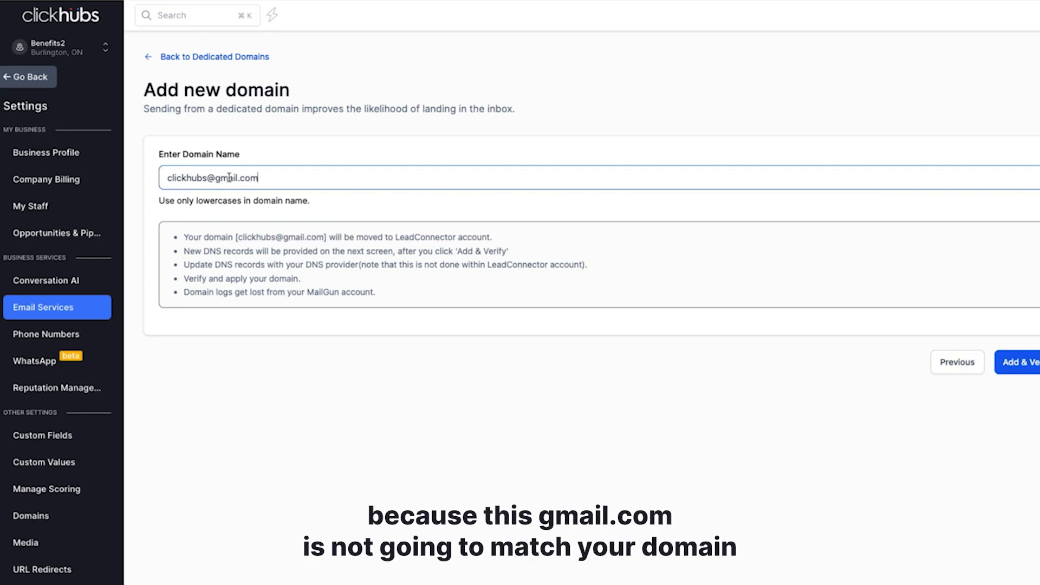
{"action": "mouse_move", "coordinate": [216, 178]}
{"action": "left_mouse_down"}
{"action": "mouse_move", "coordinate": [262, 178]}
{"action": "mouse_move", "coordinate": [216, 184]}
{"action": "left_mouse_up"}
{"action": "left_click", "coordinate": [262, 179]}
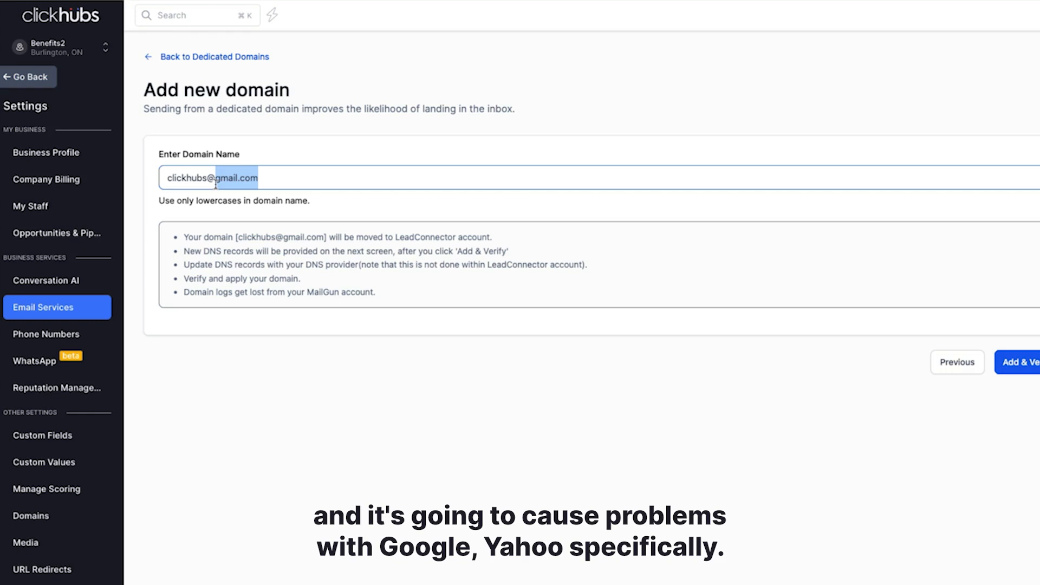
{"action": "left_click_drag", "start_coordinate": [262, 174], "coordinate": [166, 177]}
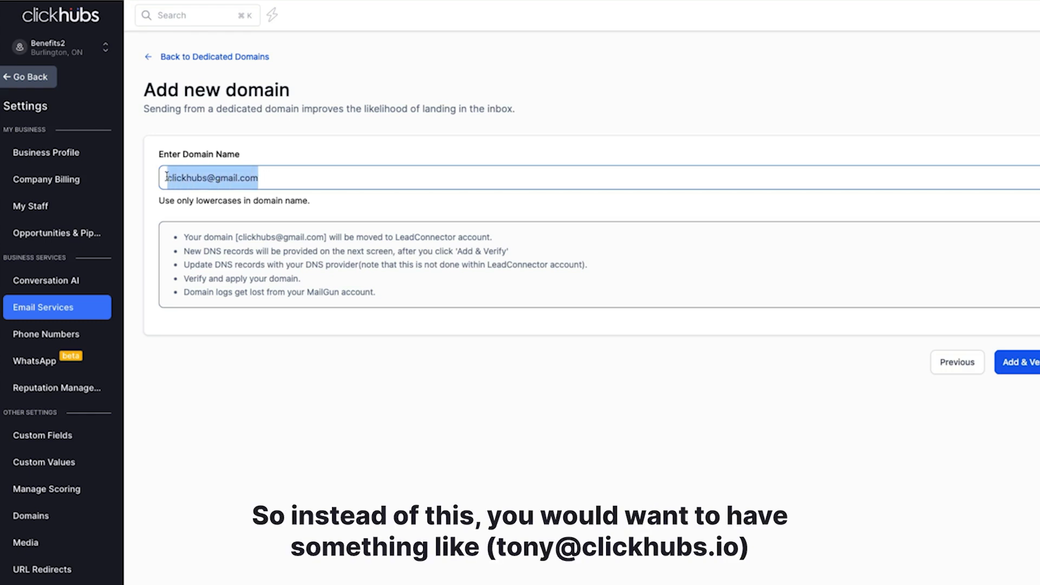
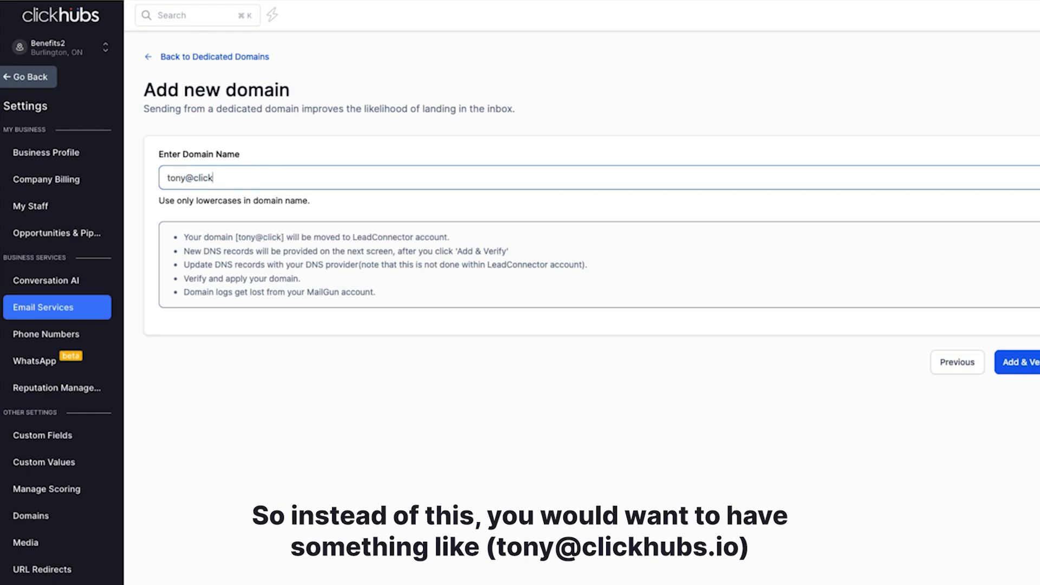
{"action": "left_click_drag", "start_coordinate": [194, 177], "coordinate": [246, 177]}
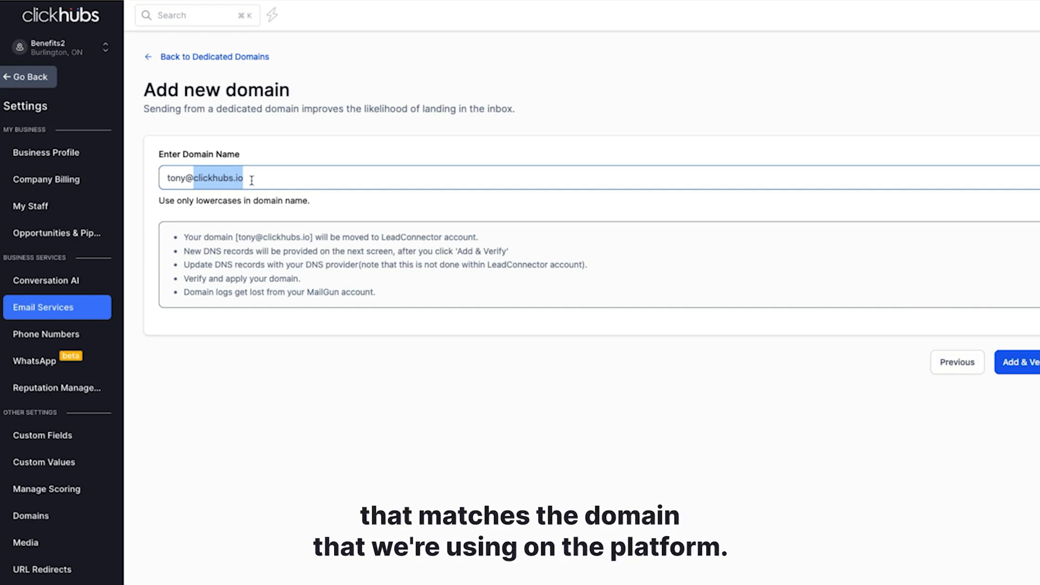
{"action": "left_click", "coordinate": [250, 180]}
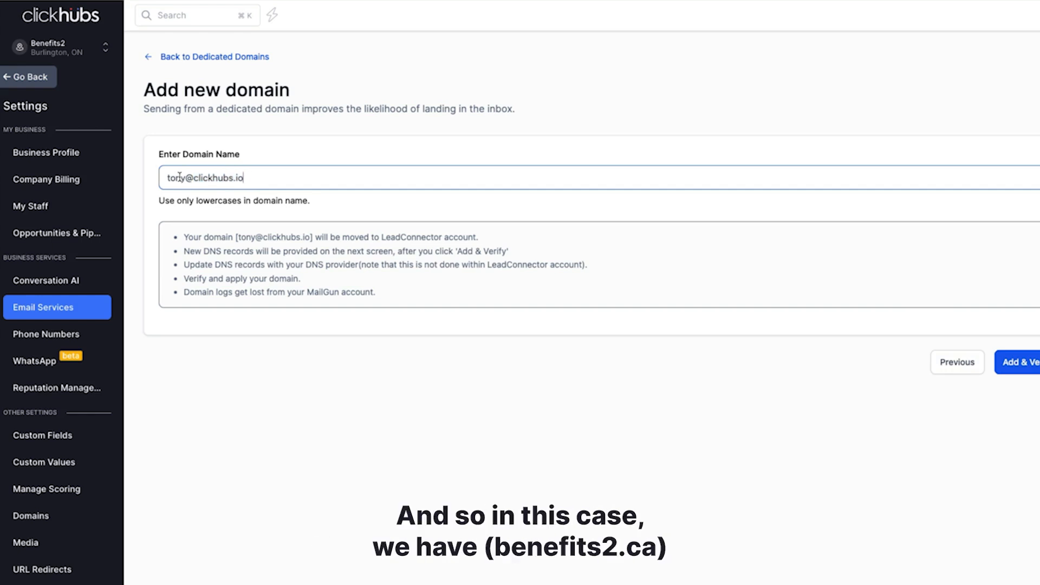
- Edit the entry down to the subdomain mg.benefits2.ca as the domain name
{"action": "left_click_drag", "start_coordinate": [197, 178], "coordinate": [261, 179]}
{"action": "key", "text": "BackSpace"}
{"action": "key", "text": "BackSpace"}
{"action": "type", "text": "benefits2.ca"}
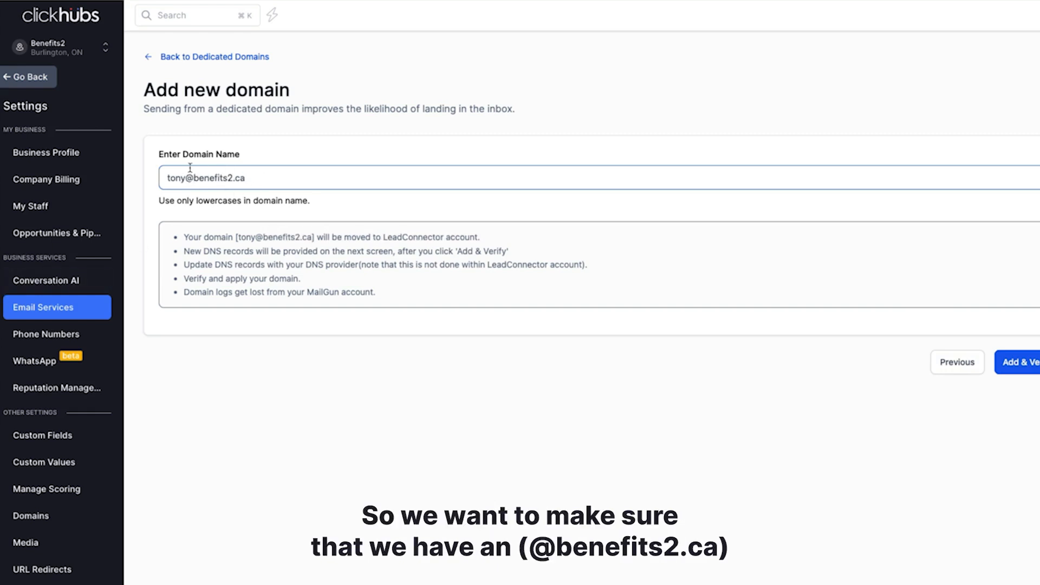
{"action": "left_click_drag", "start_coordinate": [185, 179], "coordinate": [244, 177]}
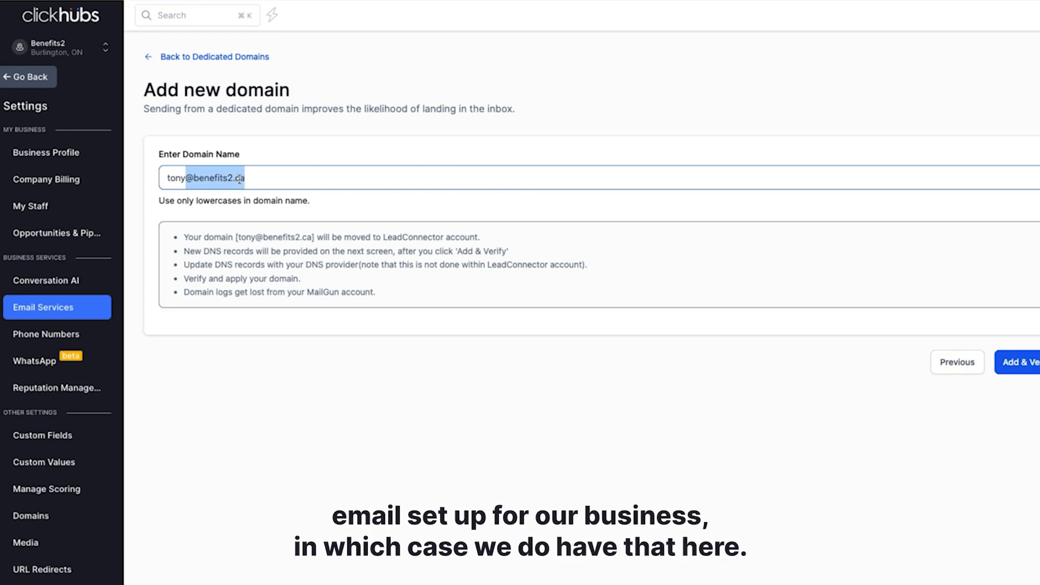
{"action": "left_click", "coordinate": [186, 178]}
{"action": "left_click_drag", "start_coordinate": [194, 178], "coordinate": [159, 179]}
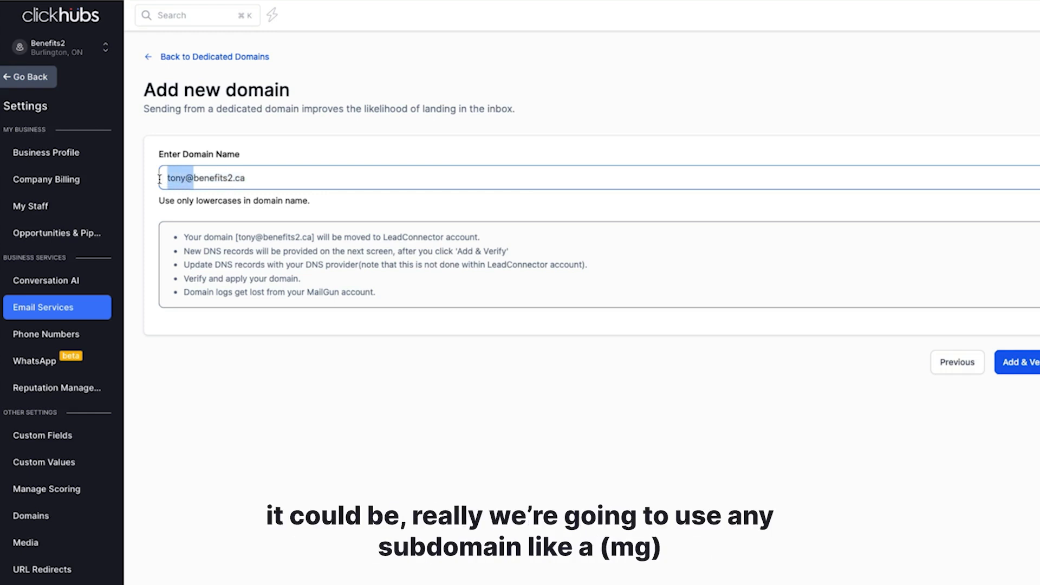
{"action": "type", "text": "mg."}
{"action": "key", "text": "BackSpace"}
{"action": "key", "text": "BackSpace"}
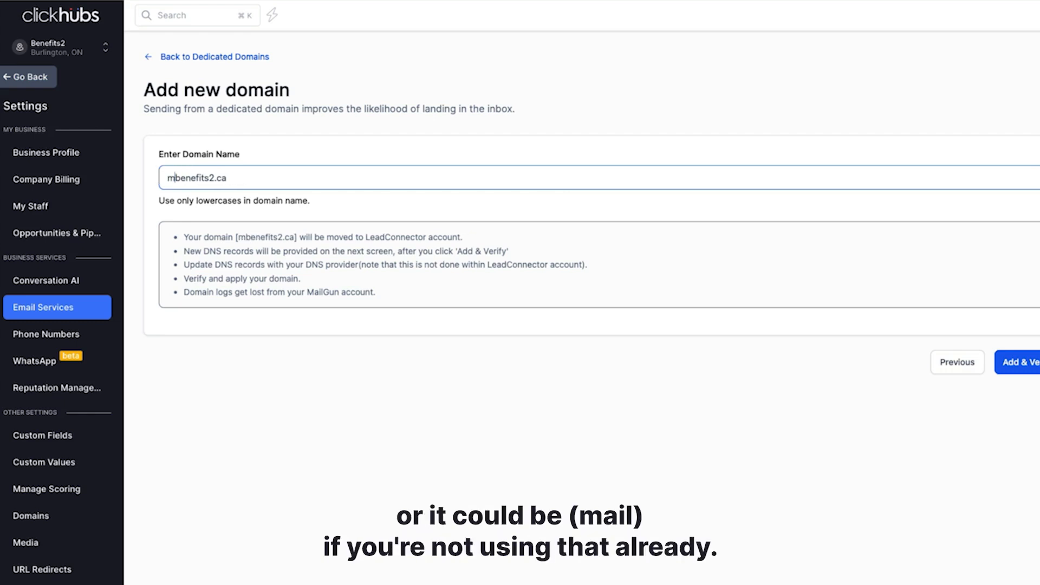
{"action": "type", "text": "ail."}
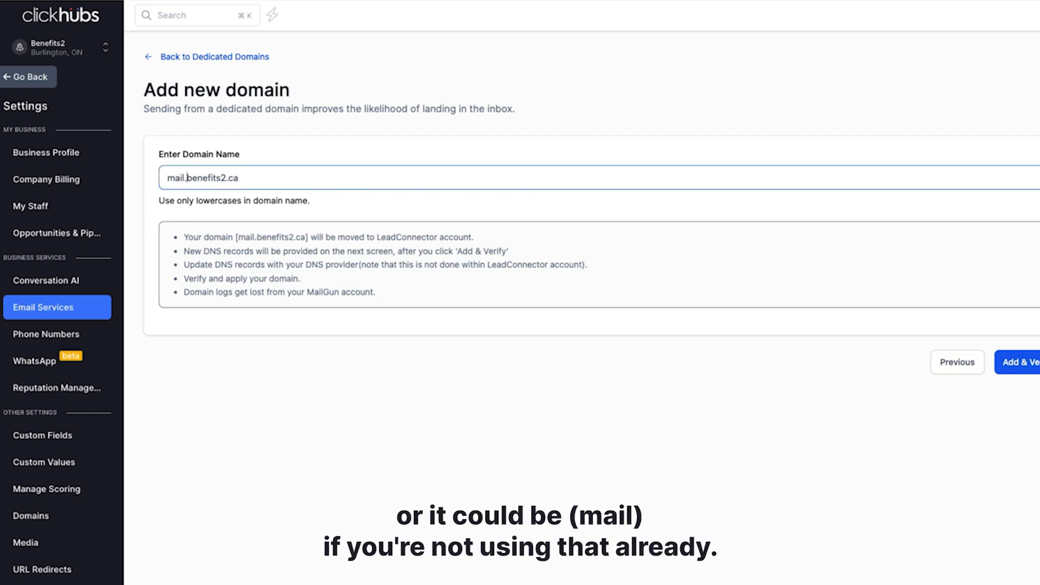
{"action": "key", "text": "BackSpace"}
{"action": "key", "text": "BackSpace"}
{"action": "key", "text": "BackSpace"}
{"action": "key", "text": "BackSpace"}
{"action": "type", "text": "g."}
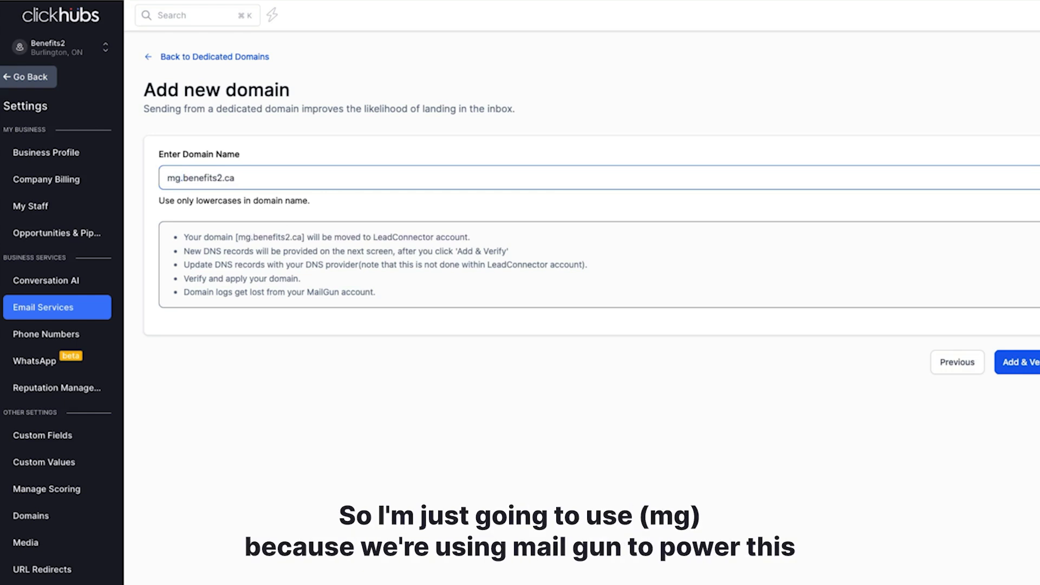
{"action": "left_click", "coordinate": [168, 179]}
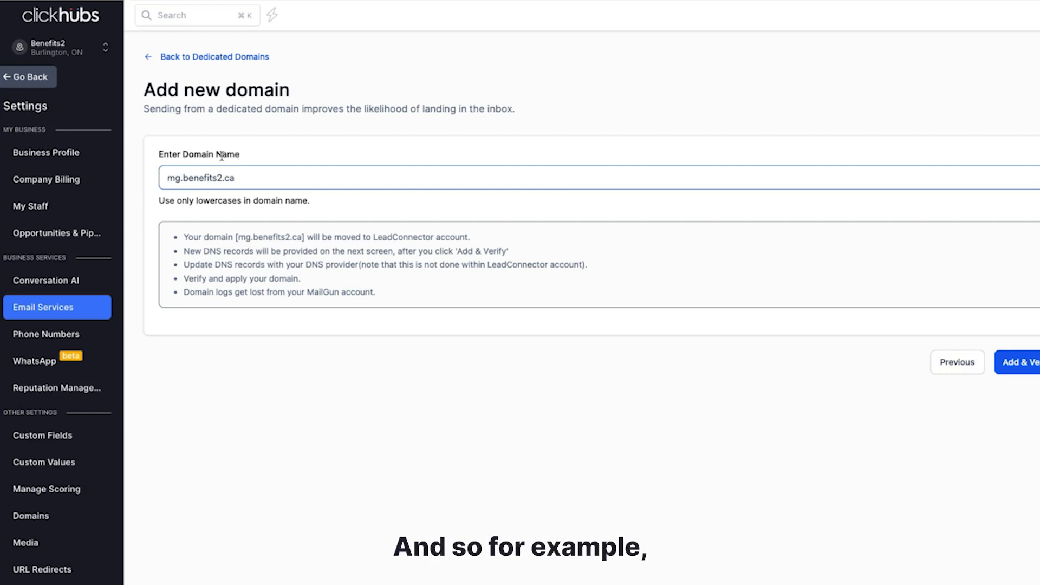
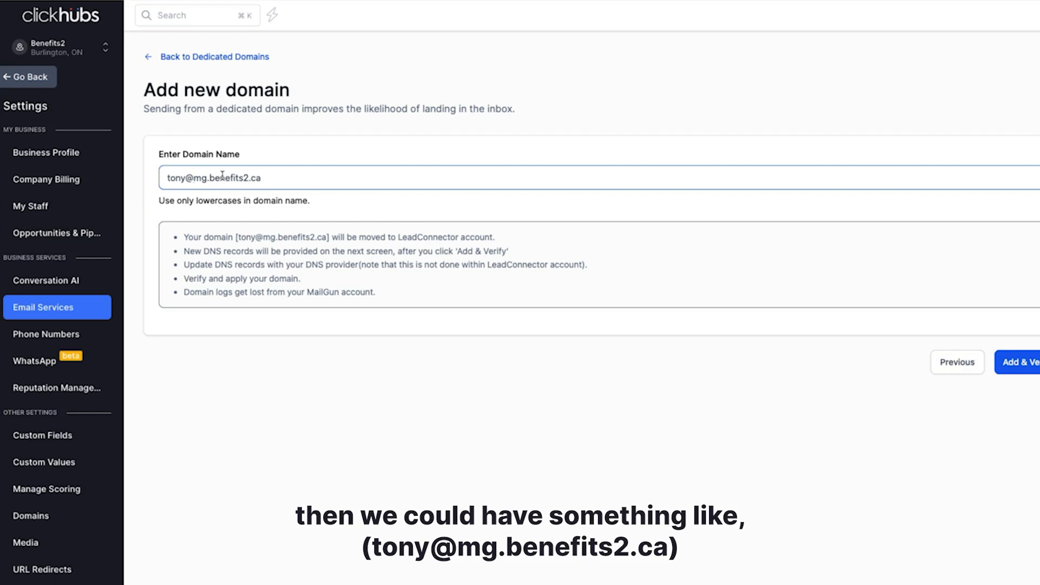
{"action": "left_click_drag", "start_coordinate": [211, 180], "coordinate": [260, 179]}
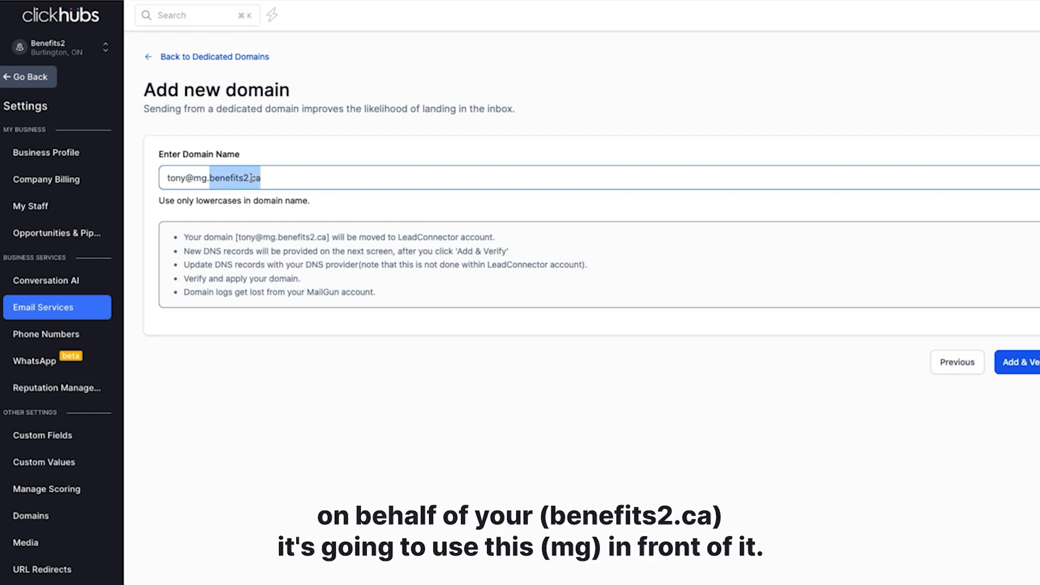
{"action": "left_click_drag", "start_coordinate": [193, 180], "coordinate": [259, 180]}
{"action": "left_click", "coordinate": [210, 180]}
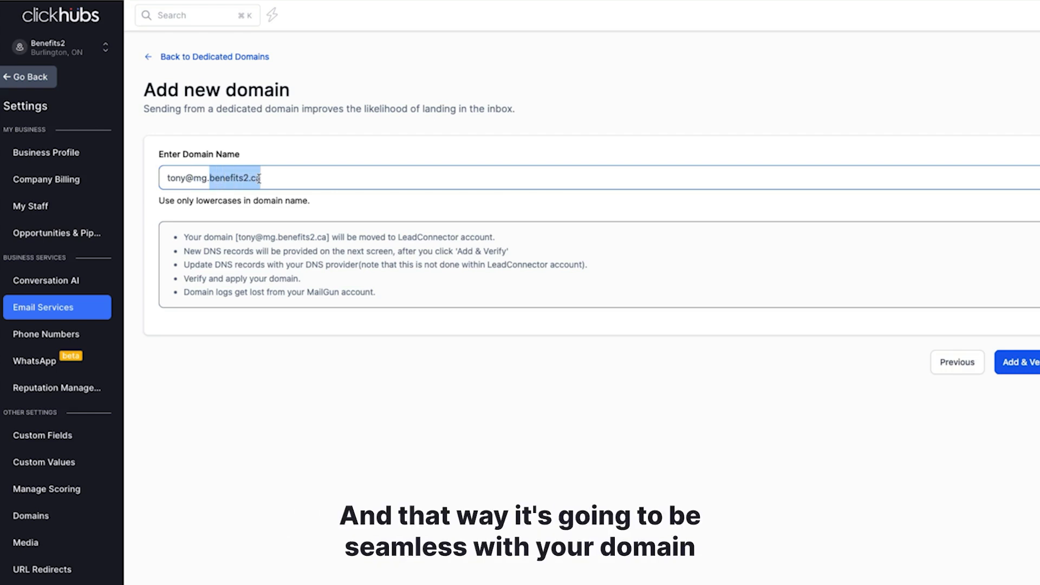
{"action": "left_click", "coordinate": [211, 179]}
{"action": "left_click", "coordinate": [270, 180]}
{"action": "left_click_drag", "start_coordinate": [269, 180], "coordinate": [164, 177]}
{"action": "key", "text": "BackSpace"}
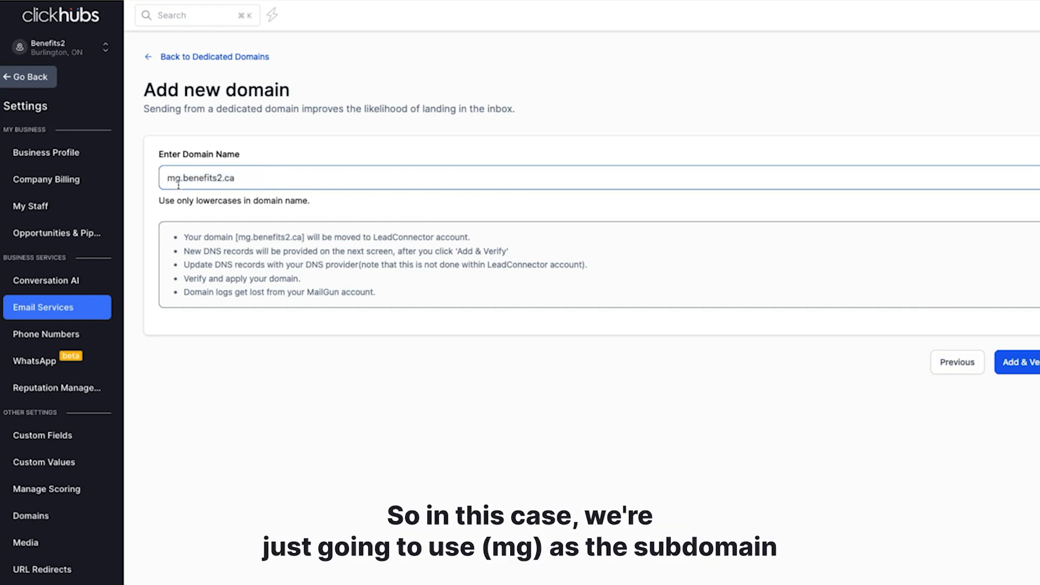
{"action": "left_click_drag", "start_coordinate": [166, 178], "coordinate": [241, 178]}
{"action": "left_click", "coordinate": [179, 173]}
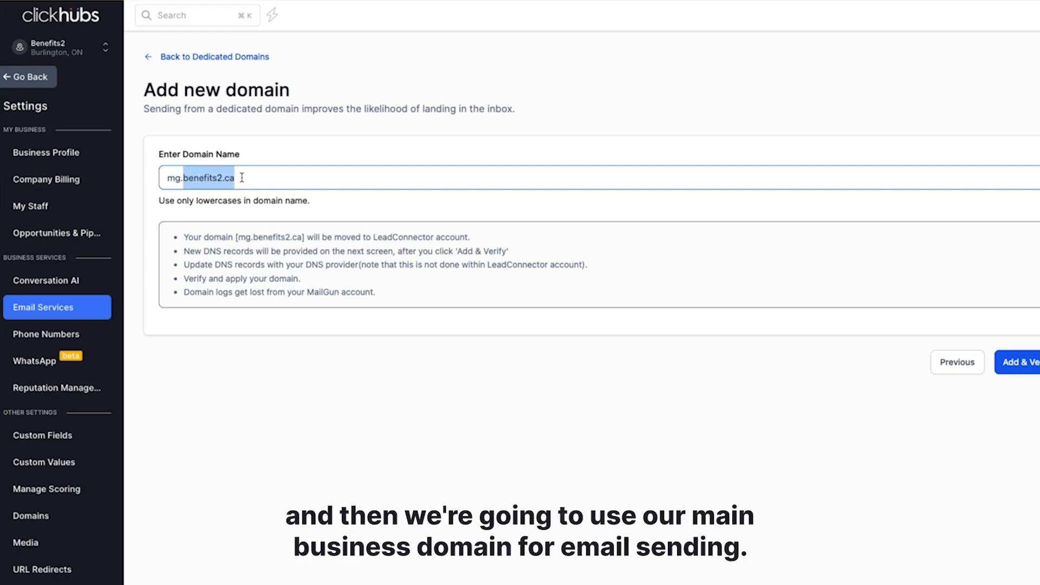
{"action": "left_click", "coordinate": [242, 180]}
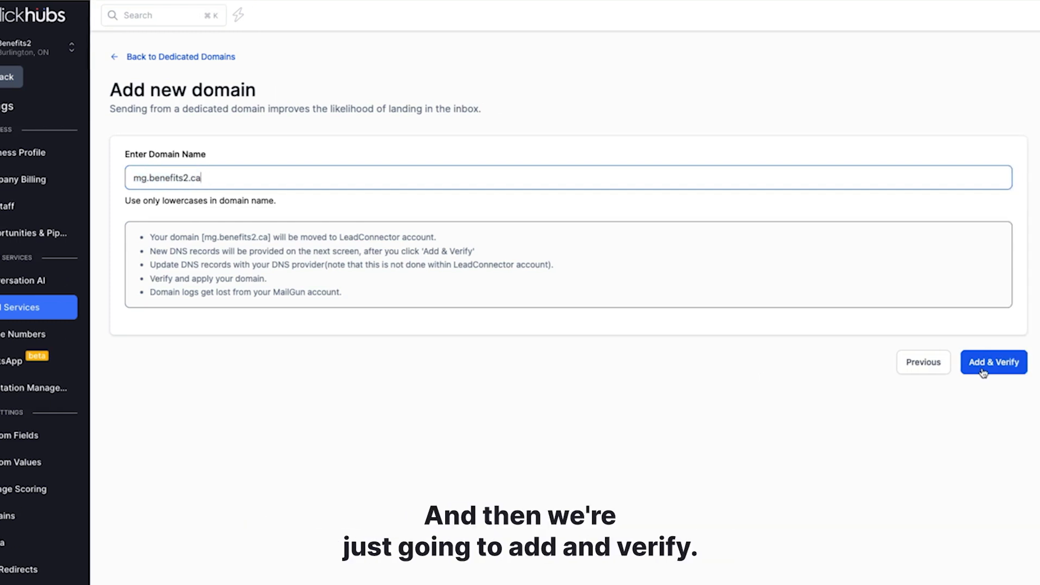
- Submit mg.benefits2.ca with Add & Verify, continue, and authorize the Cloudflare DNS setup
{"action": "left_click", "coordinate": [1034, 370]}
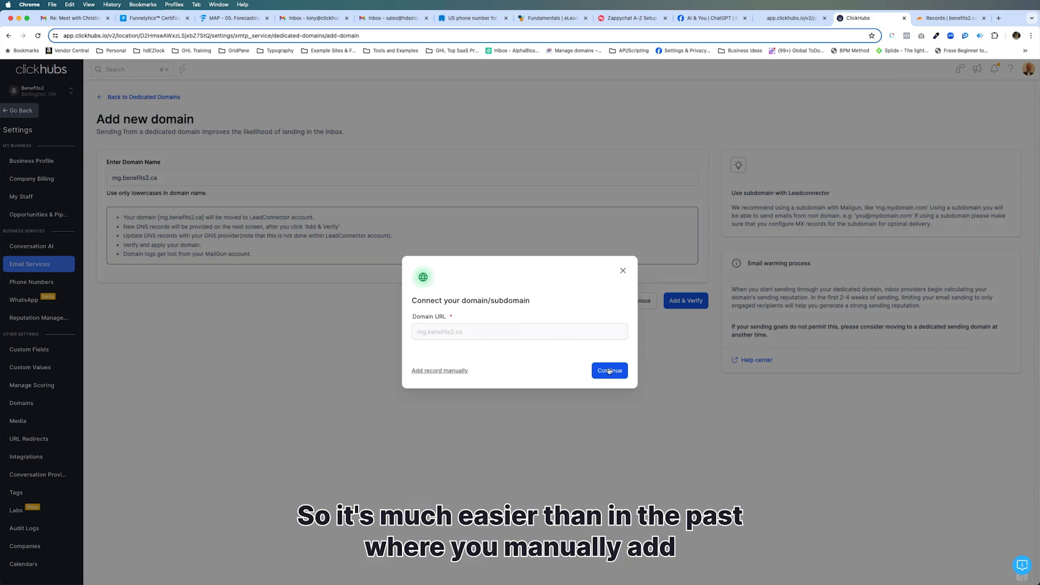
{"action": "left_click", "coordinate": [609, 370]}
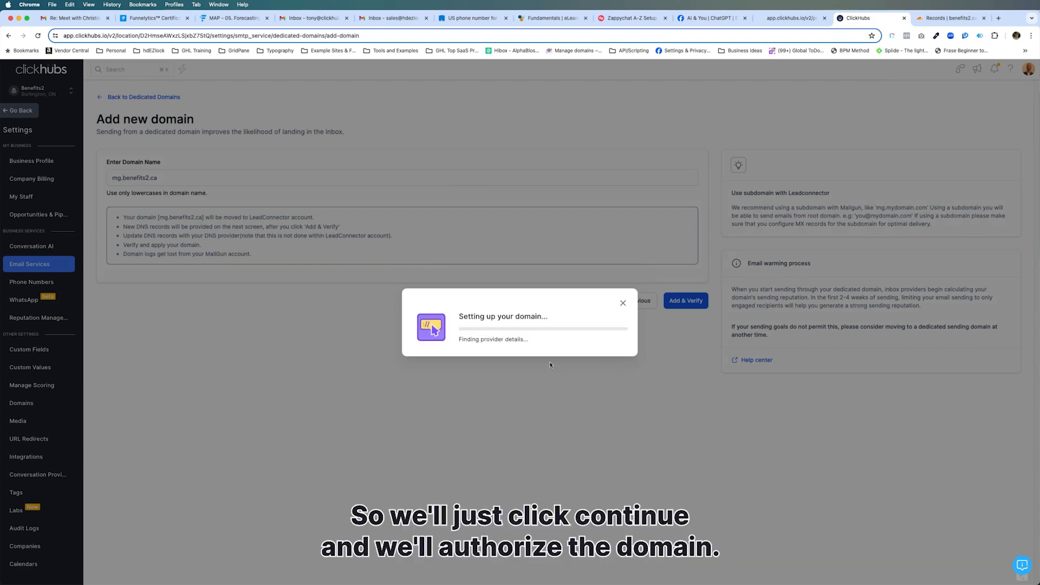
{"action": "left_click", "coordinate": [595, 388]}
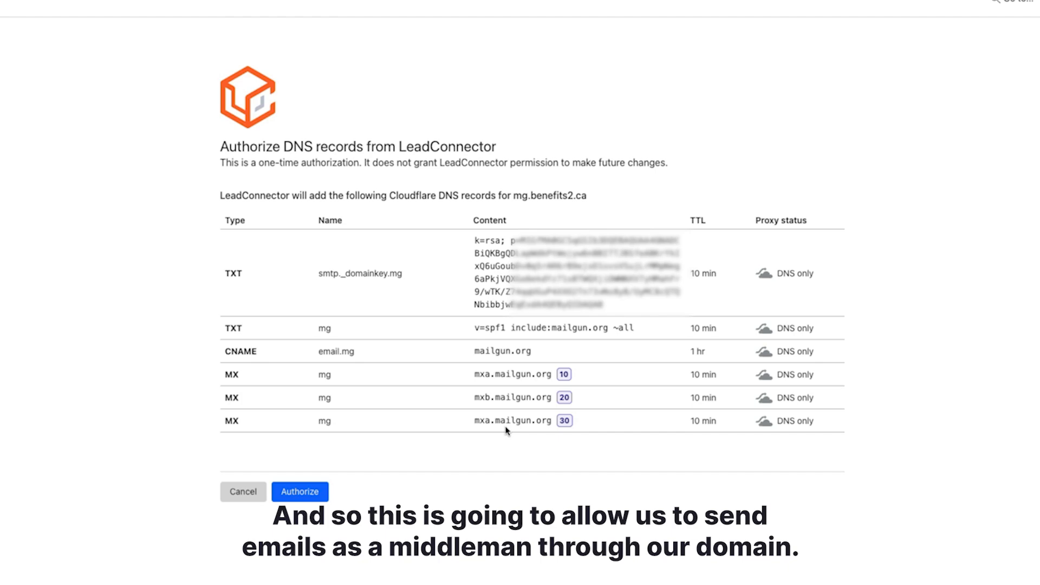
- Approve LeadConnector's mg DNS records in Cloudflare and switch to the benefits2.ca records tab
{"action": "left_click", "coordinate": [298, 492]}
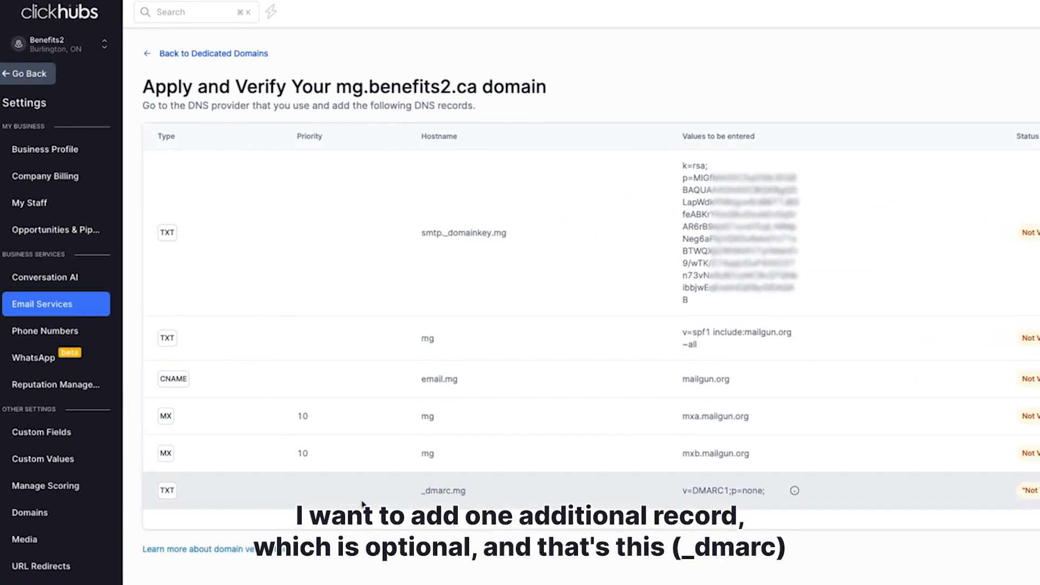
{"action": "left_click", "coordinate": [950, 20]}
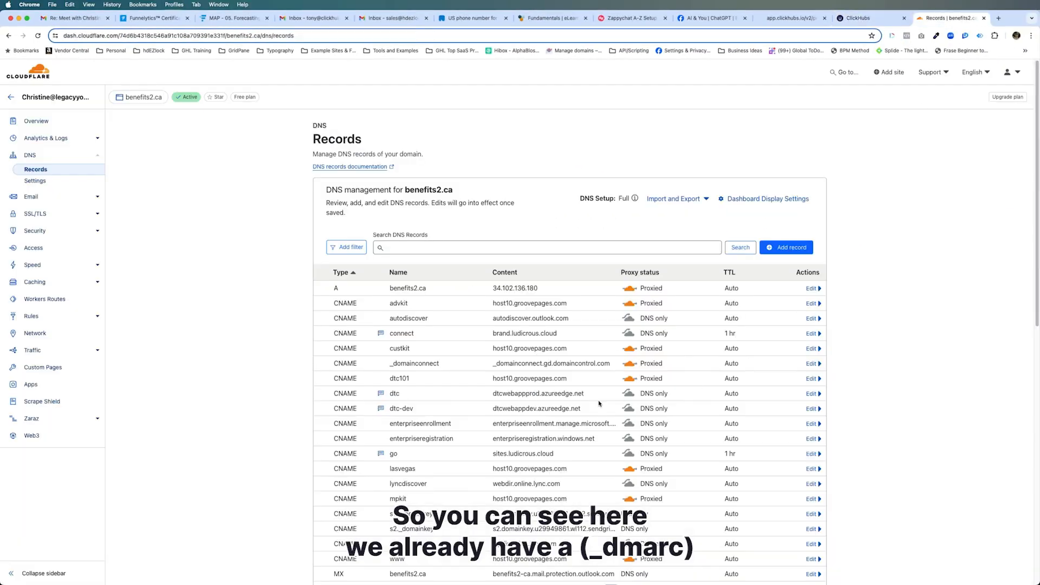
- Review the existing _dmarc TXT record and its v=DMARC1 p=none policy in Cloudflare
{"action": "scroll", "coordinate": [579, 401], "scroll_direction": "down", "scroll_amount": 7}
{"action": "scroll", "coordinate": [579, 402], "scroll_direction": "down", "scroll_amount": 3}
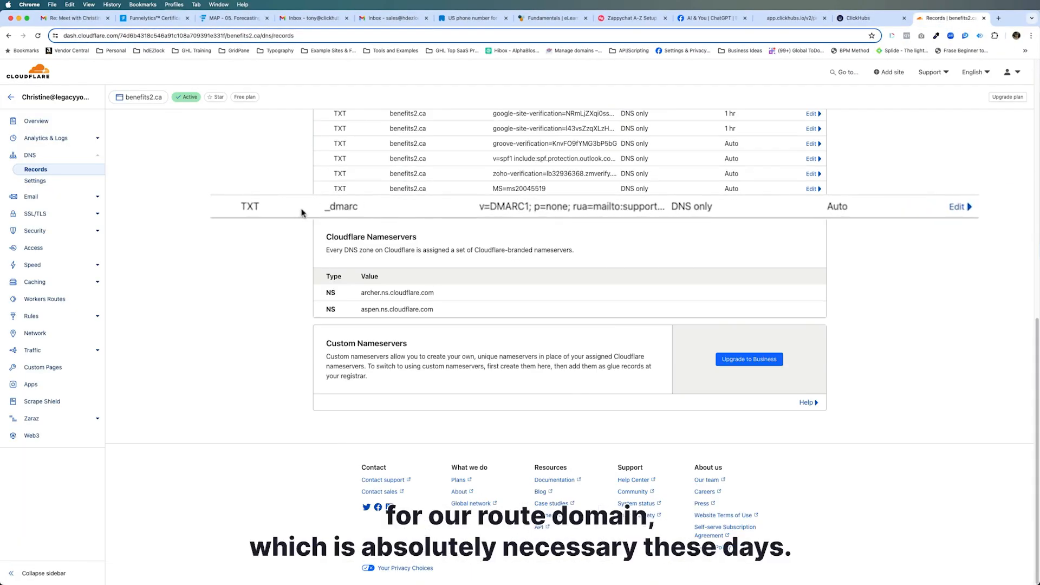
{"action": "left_click_drag", "start_coordinate": [323, 207], "coordinate": [360, 203]}
{"action": "left_click_drag", "start_coordinate": [480, 207], "coordinate": [566, 211]}
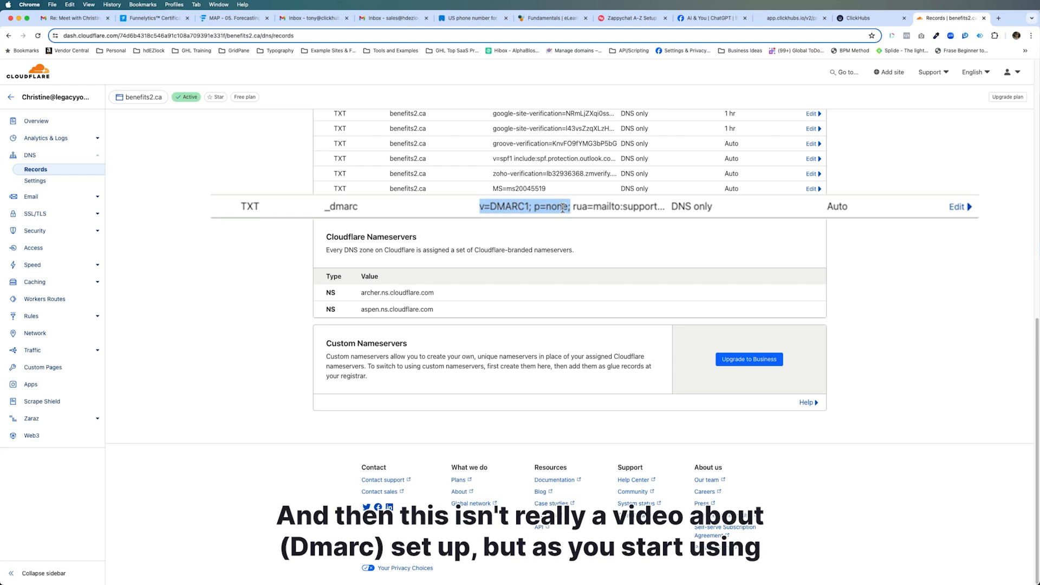
{"action": "left_click_drag", "start_coordinate": [546, 208], "coordinate": [570, 206]}
{"action": "left_click", "coordinate": [570, 209]}
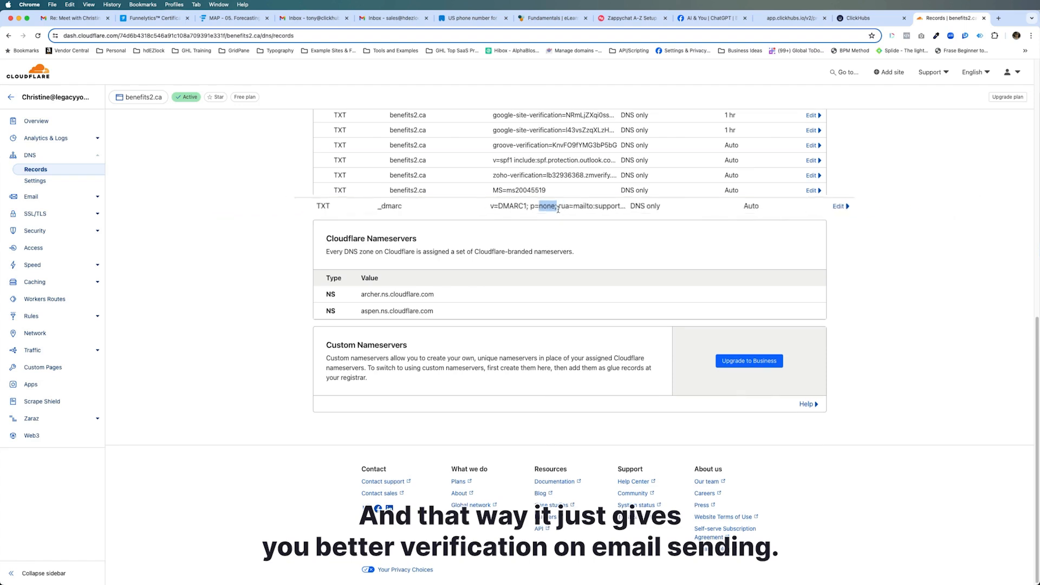
- Recheck the _dmarc name, then mark the _dmarc.mg hostname on ClickHubs' verification page
{"action": "scroll", "coordinate": [560, 233], "scroll_direction": "up", "scroll_amount": 1}
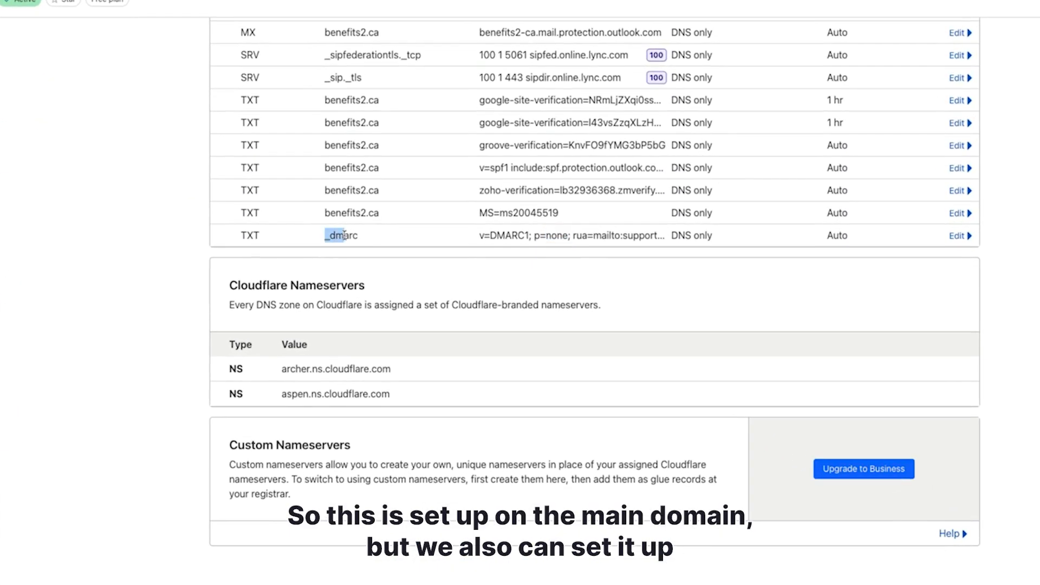
{"action": "left_click_drag", "start_coordinate": [344, 234], "coordinate": [361, 238]}
{"action": "scroll", "coordinate": [362, 238], "scroll_direction": "up", "scroll_amount": 8}
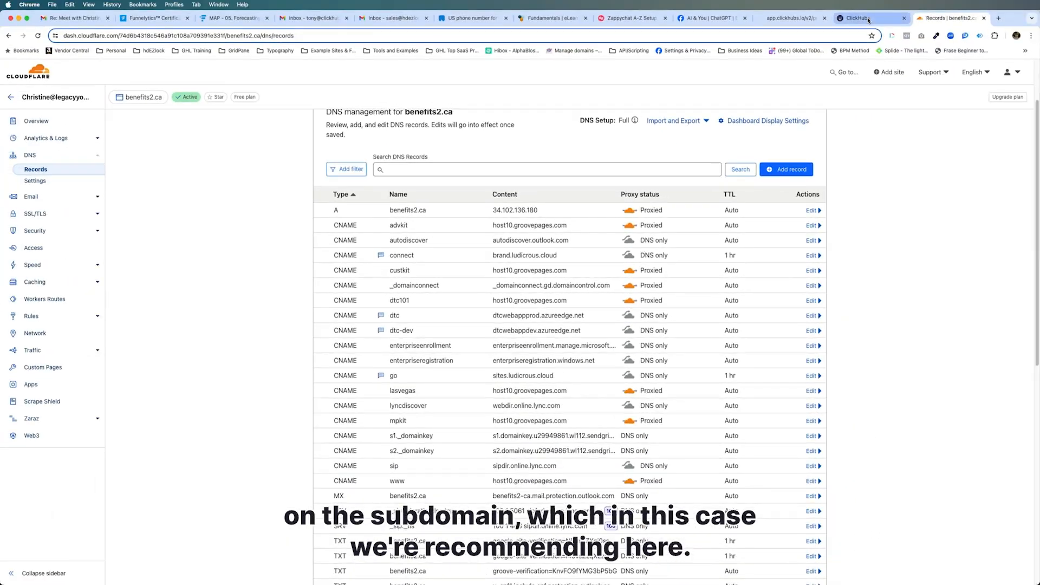
{"action": "left_click", "coordinate": [865, 18]}
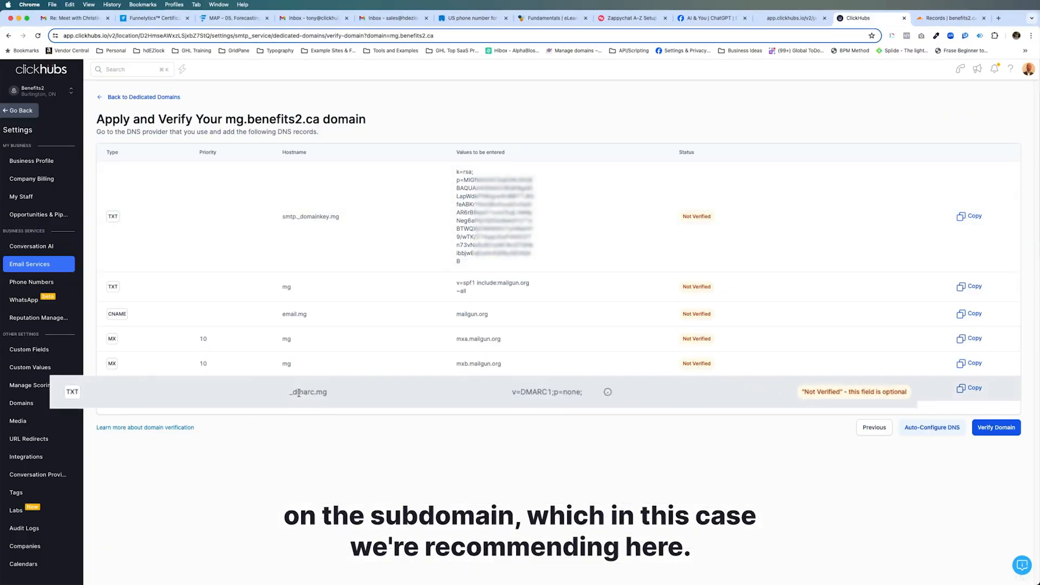
{"action": "left_click_drag", "start_coordinate": [282, 389], "coordinate": [339, 401]}
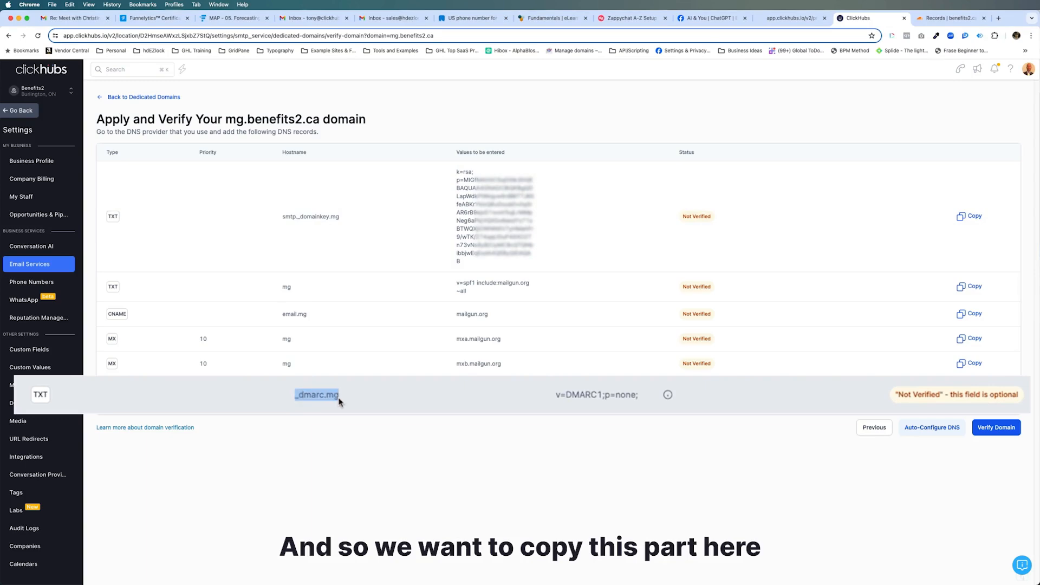
- Create a new Cloudflare TXT record named _dmarc.mg
{"action": "left_click", "coordinate": [951, 18]}
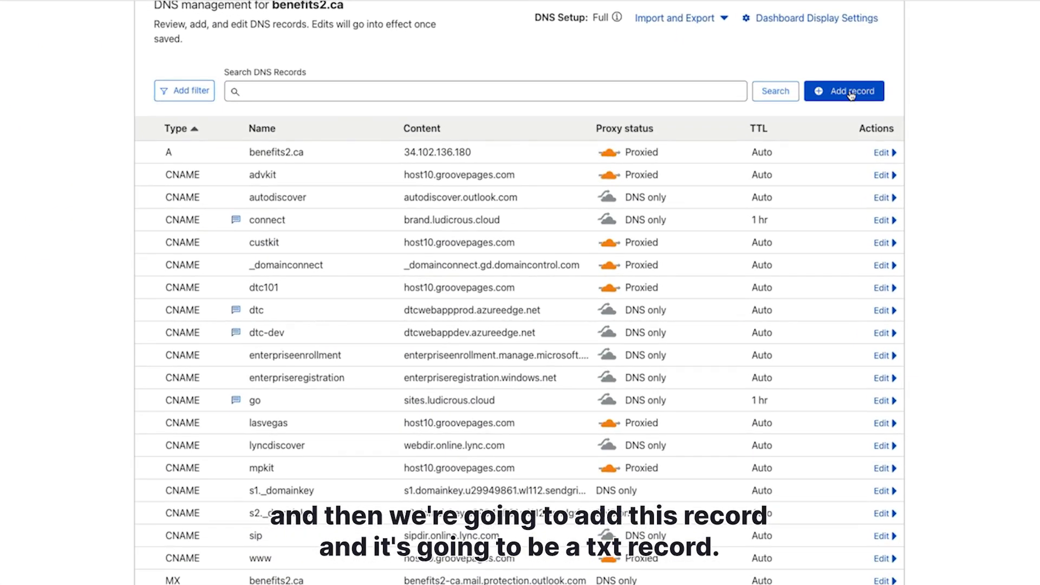
{"action": "left_click", "coordinate": [851, 95]}
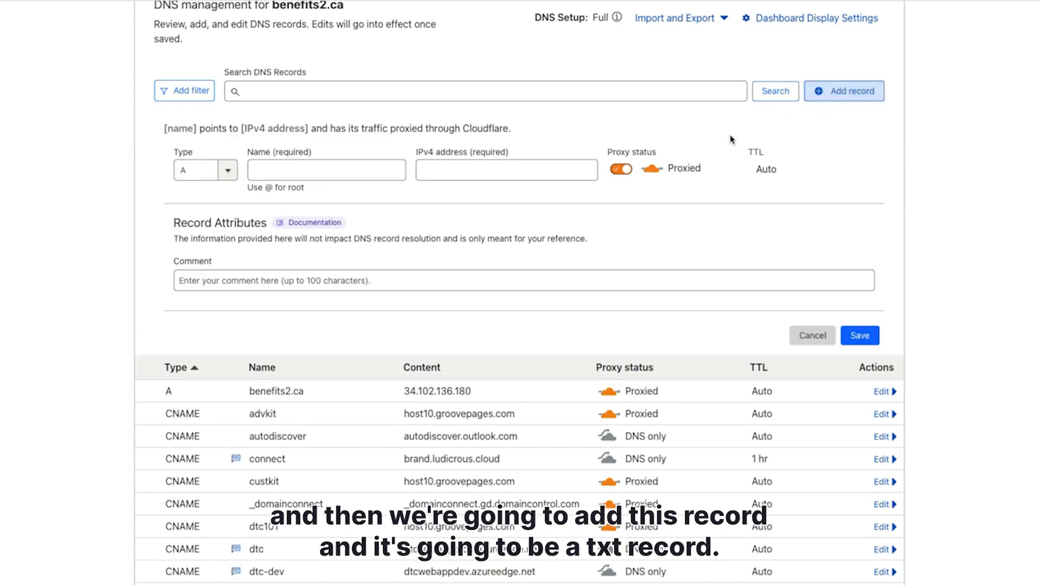
{"action": "left_click", "coordinate": [227, 170]}
{"action": "scroll", "coordinate": [220, 293], "scroll_direction": "down", "scroll_amount": 5}
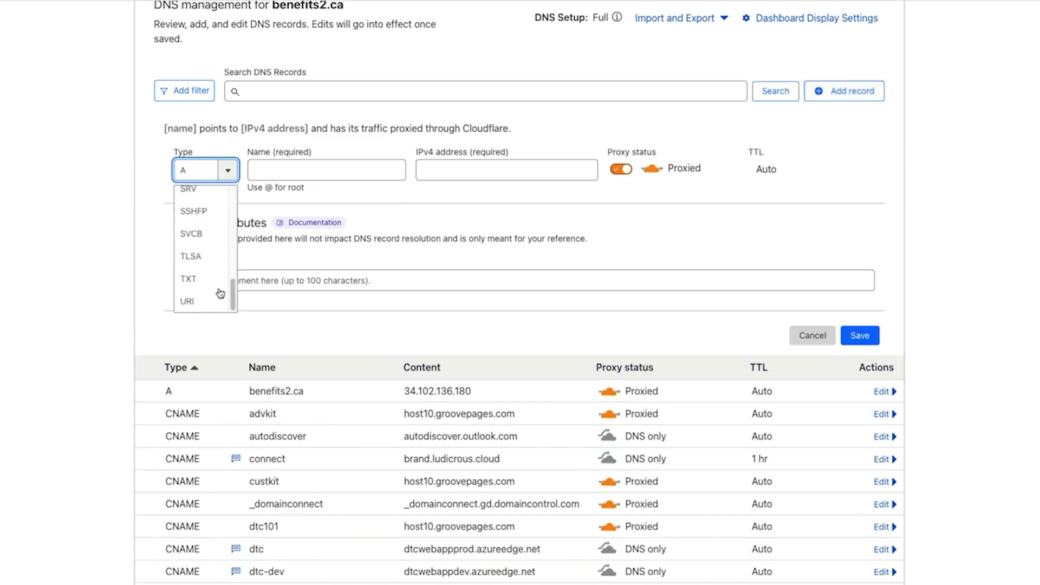
{"action": "left_click", "coordinate": [217, 284]}
{"action": "left_click", "coordinate": [310, 170]}
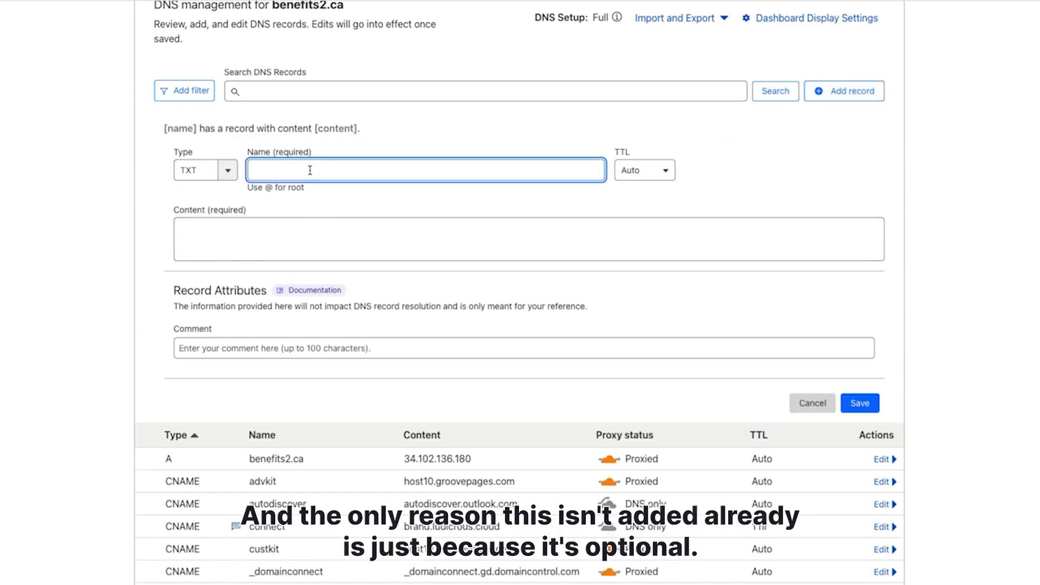
{"action": "type", "text": "_dmarc.mg"}
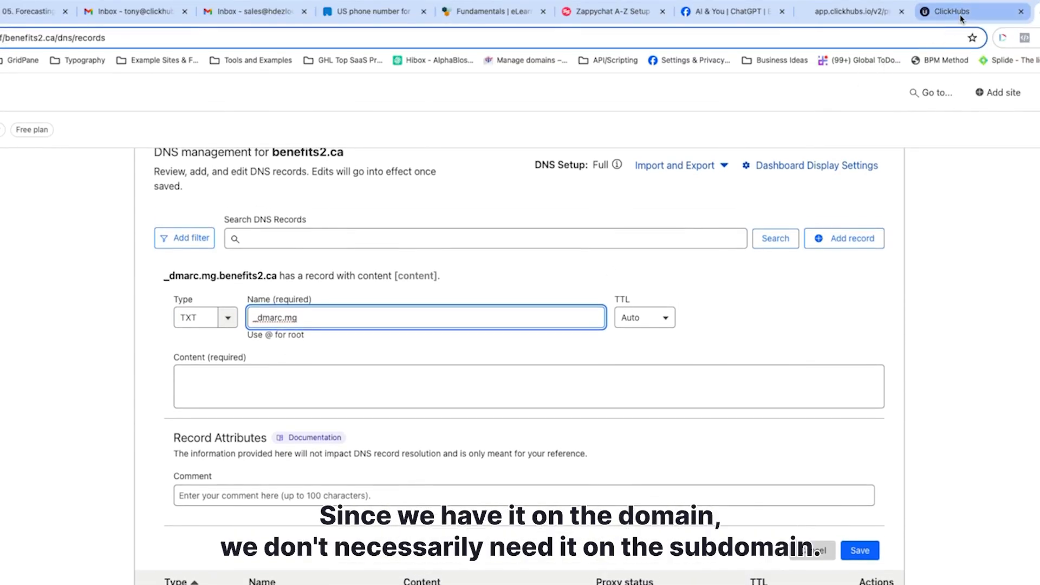
- Paste the copied v=DMARC1;p=none; value as content, add the ClickHubs email comment, and save
{"action": "left_click", "coordinate": [965, 16]}
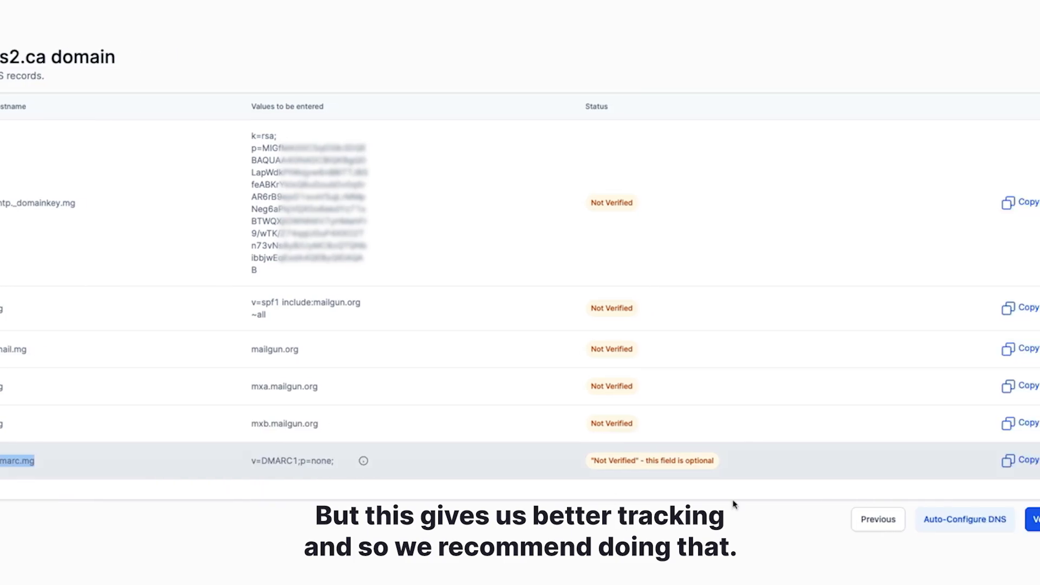
{"action": "left_click", "coordinate": [941, 460]}
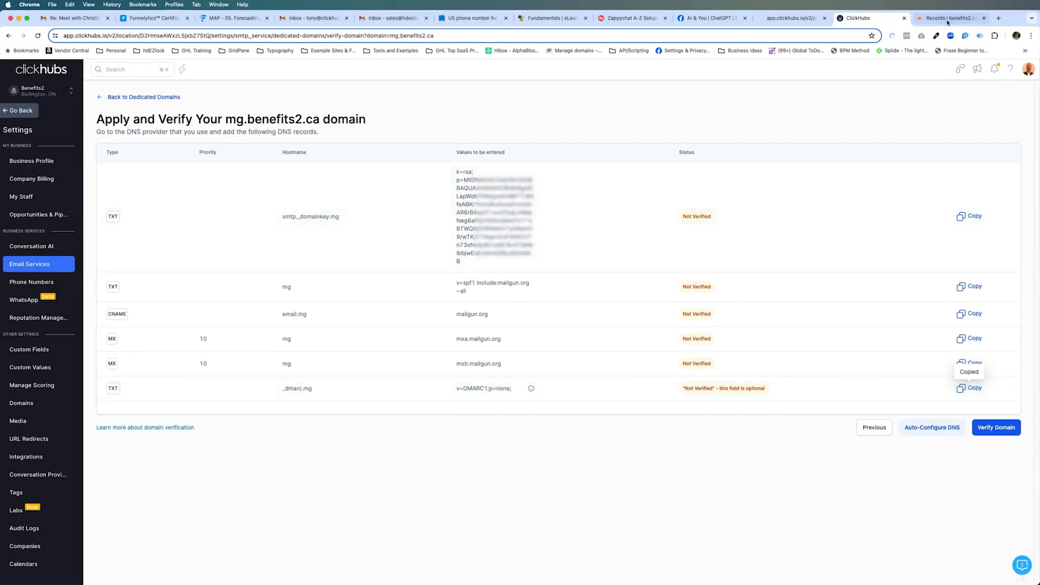
{"action": "left_click", "coordinate": [949, 17]}
{"action": "left_click", "coordinate": [306, 278]}
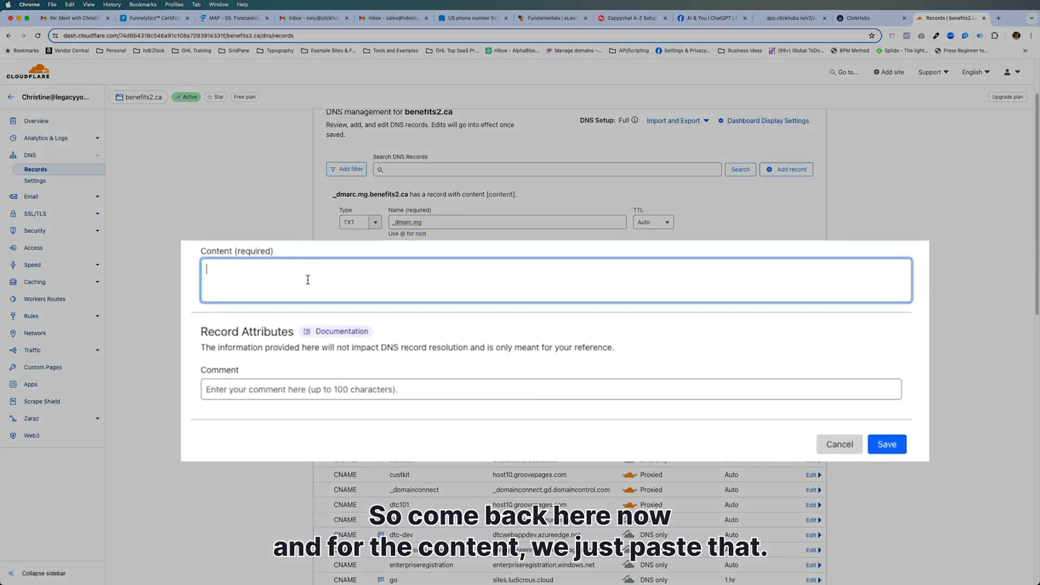
{"action": "key", "text": "super+v"}
{"action": "left_click", "coordinate": [274, 393]}
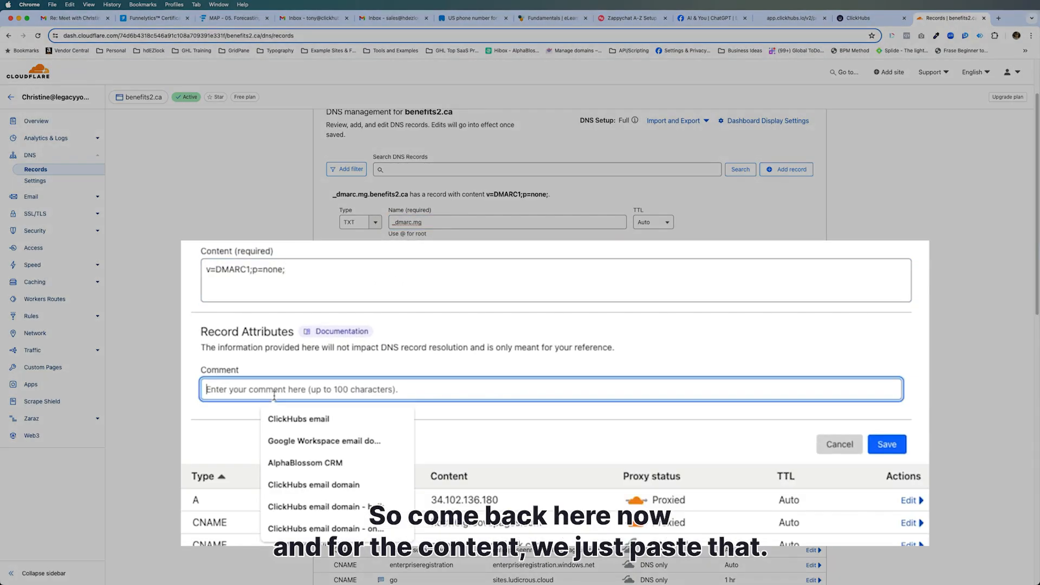
{"action": "left_click", "coordinate": [295, 418]}
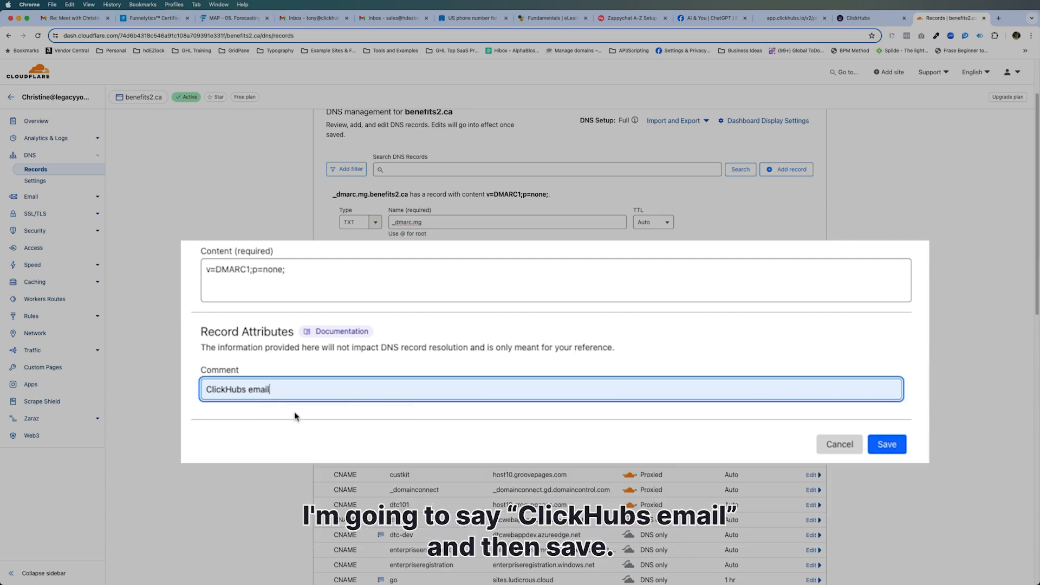
{"action": "left_click", "coordinate": [886, 445]}
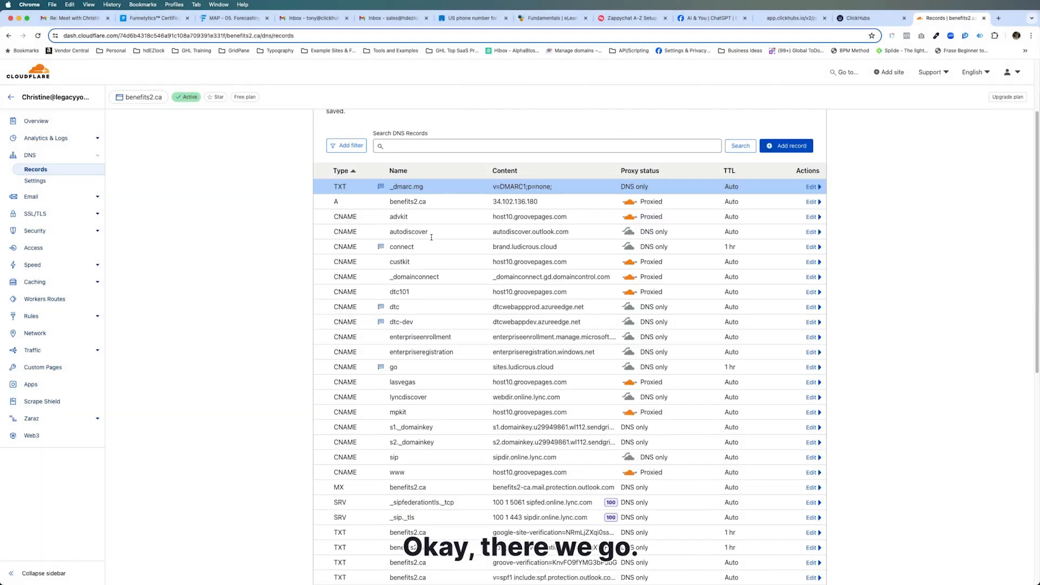
{"action": "mouse_move", "coordinate": [381, 189]}
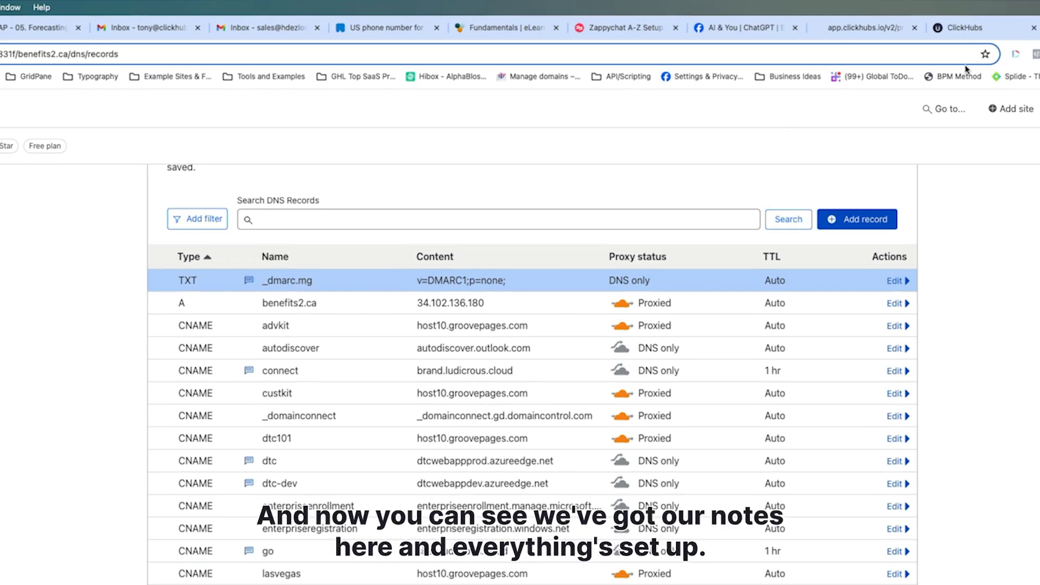
- Rerun verification of mg.benefits2.ca from its records page until all DNS records pass
{"action": "left_click", "coordinate": [964, 27]}
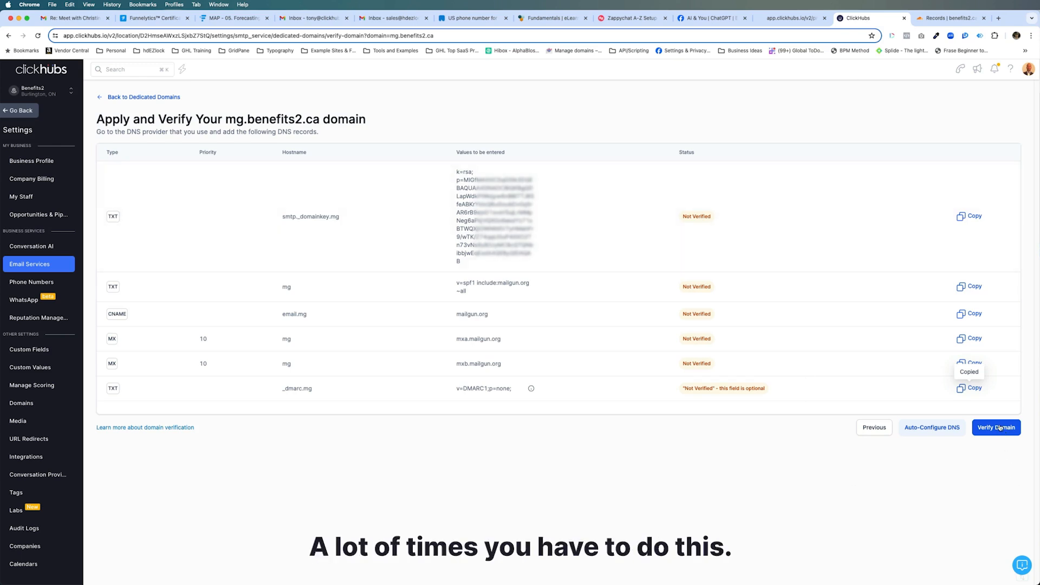
{"action": "left_click", "coordinate": [999, 427]}
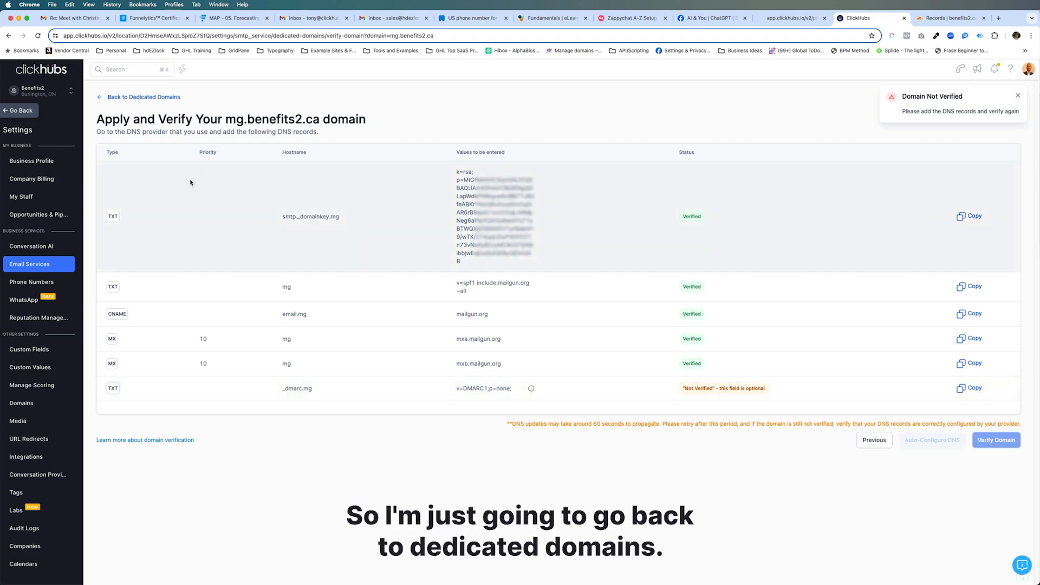
{"action": "left_click", "coordinate": [151, 98]}
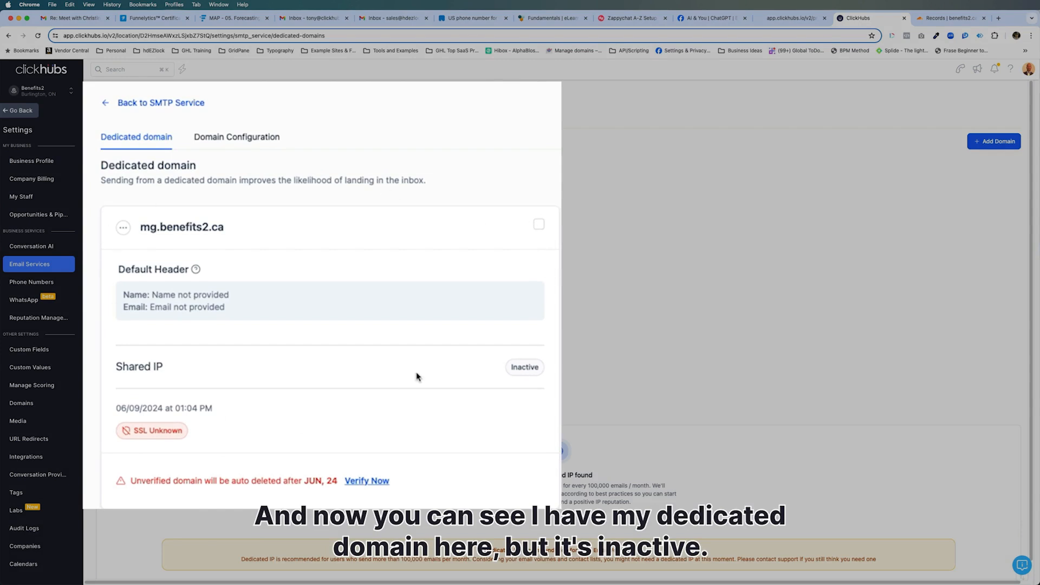
{"action": "left_click", "coordinate": [366, 482]}
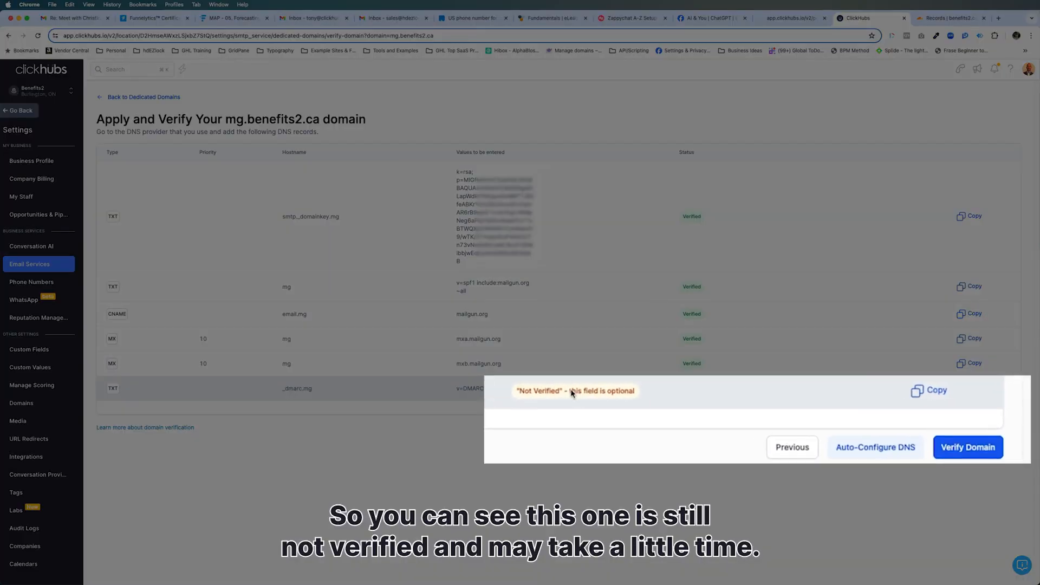
{"action": "left_click", "coordinate": [955, 450]}
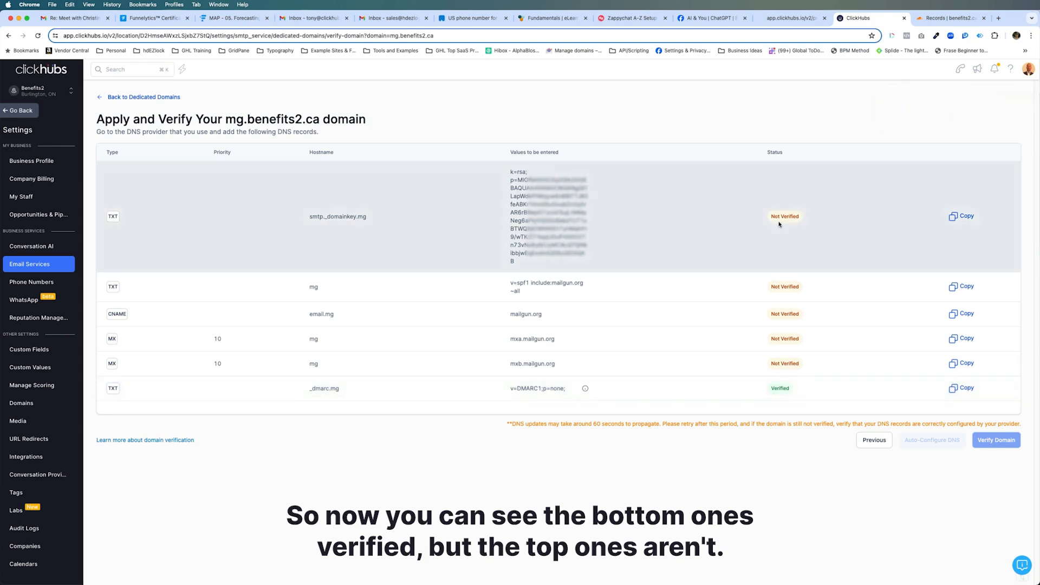
{"action": "left_click", "coordinate": [142, 97]}
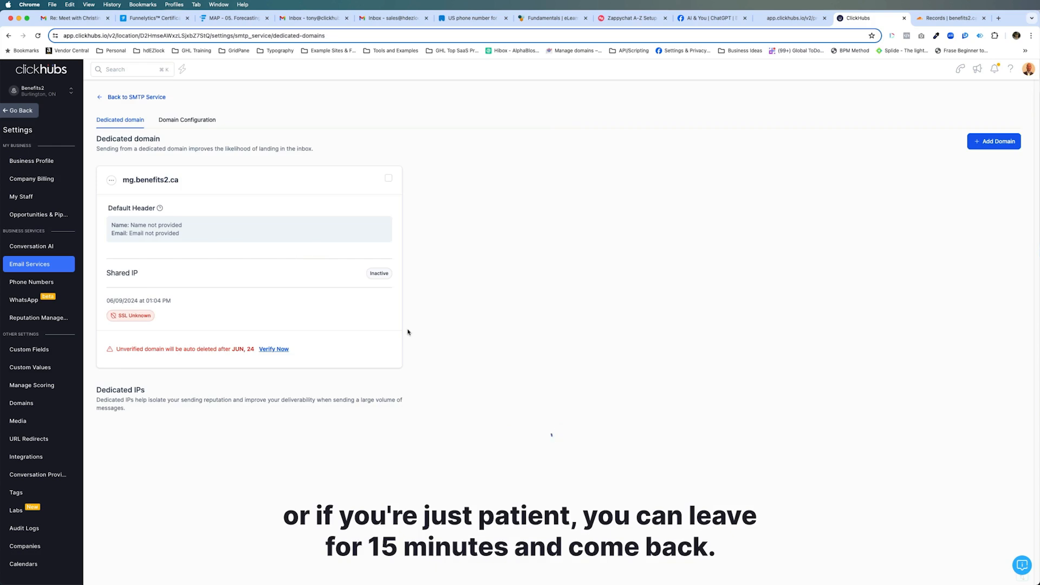
{"action": "left_click", "coordinate": [272, 349]}
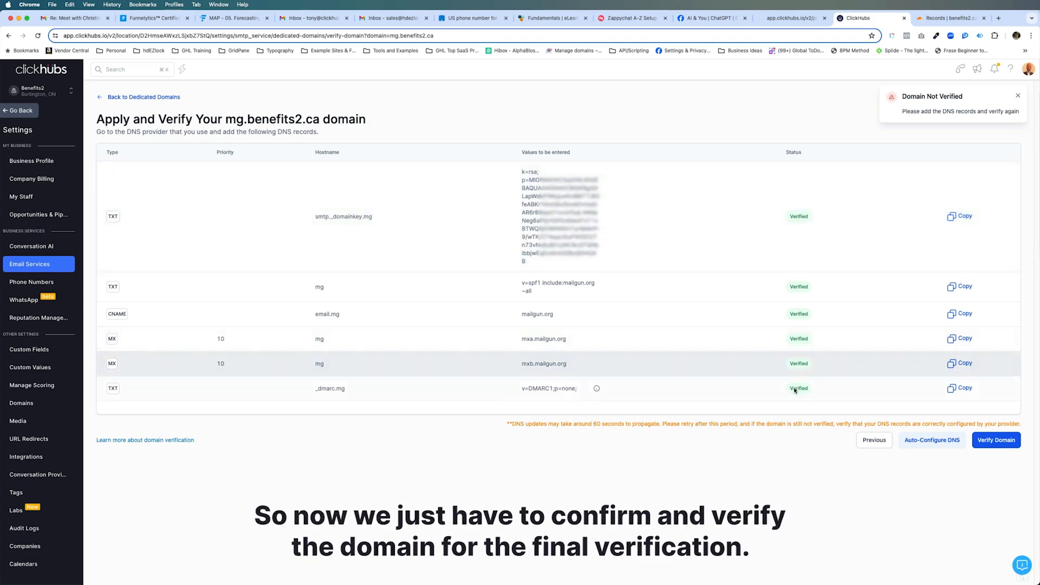
{"action": "left_click", "coordinate": [998, 440]}
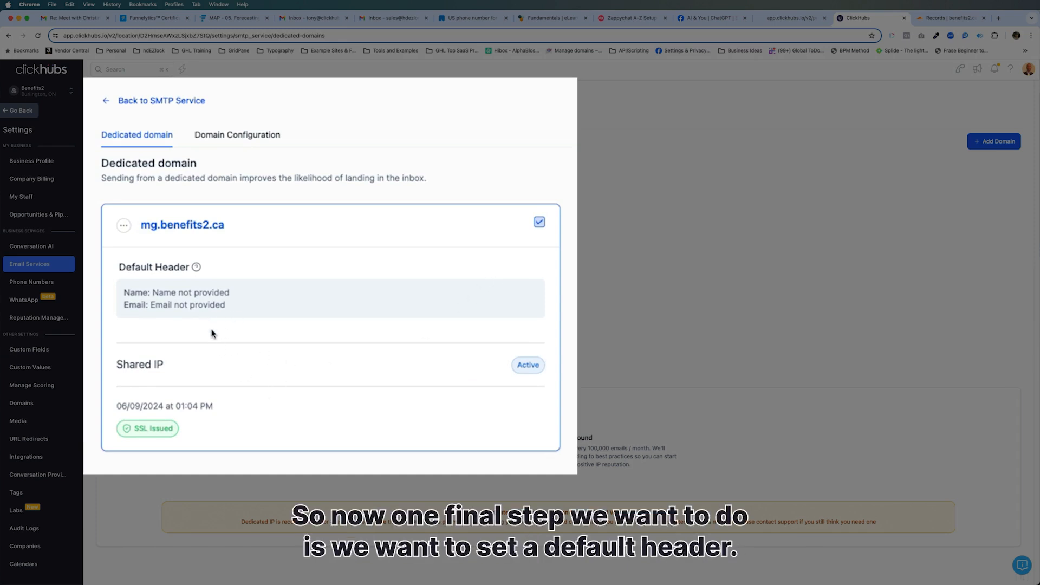
- Highlight the mg.benefits2.ca domain and its default header Name entry
{"action": "mouse_move", "coordinate": [196, 268]}
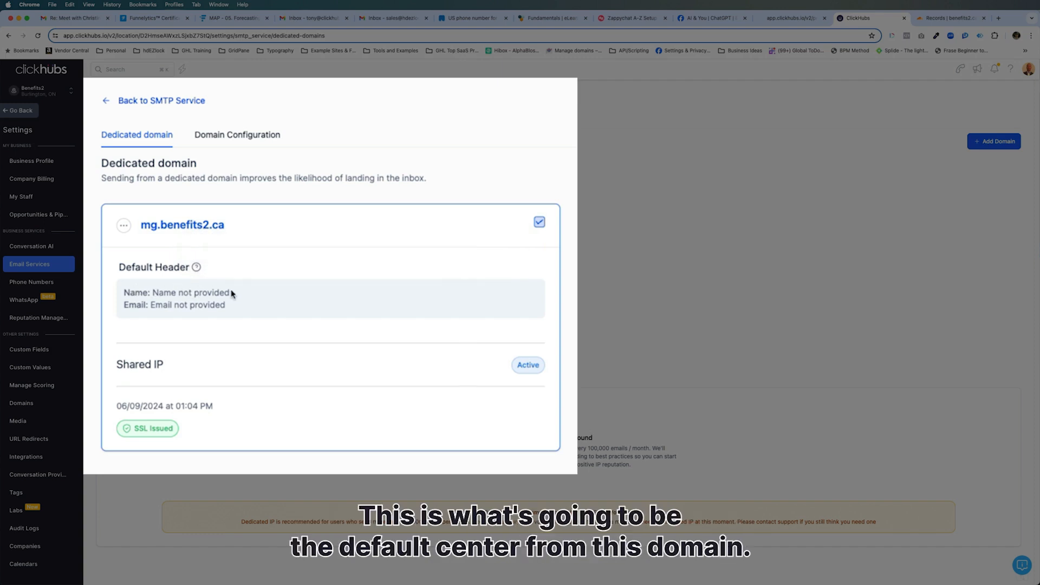
{"action": "left_click_drag", "start_coordinate": [141, 226], "coordinate": [233, 233]}
{"action": "left_click", "coordinate": [148, 307]}
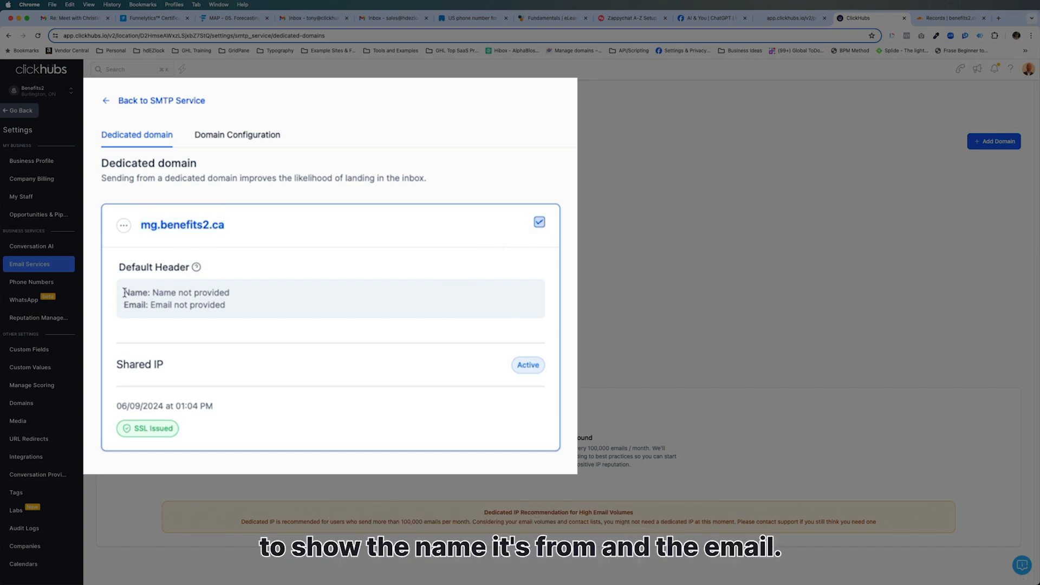
{"action": "left_click_drag", "start_coordinate": [127, 292], "coordinate": [148, 291]}
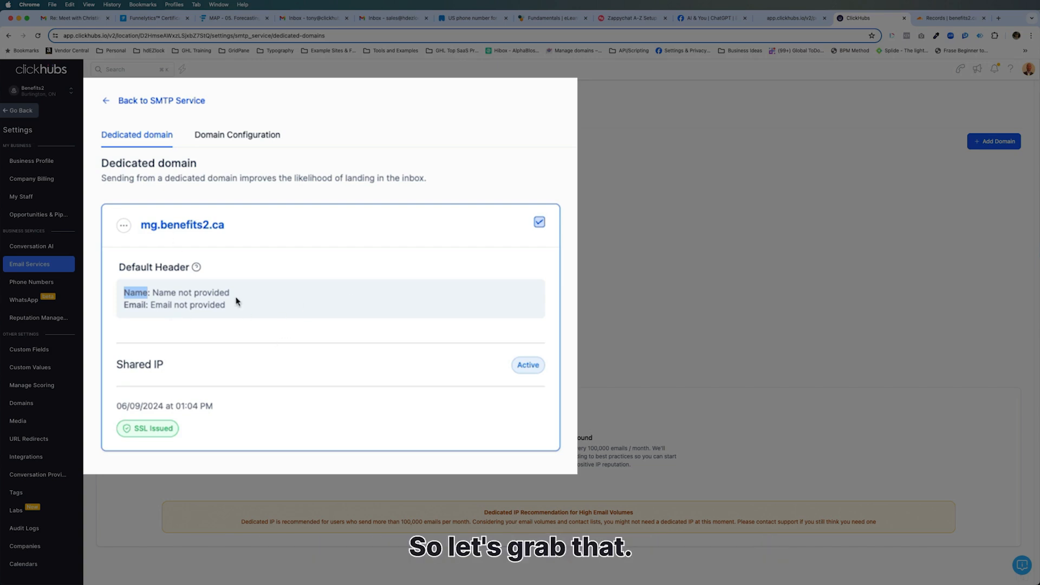
- Set the domain's default header to the sender's full name and benefits2 email, and save
{"action": "left_click", "coordinate": [123, 226]}
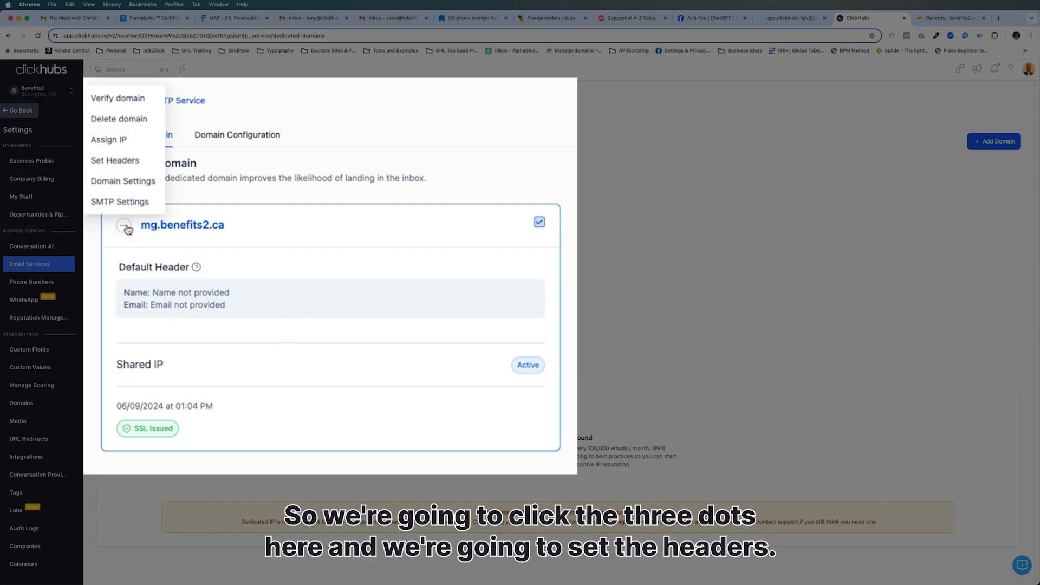
{"action": "left_click", "coordinate": [106, 137]}
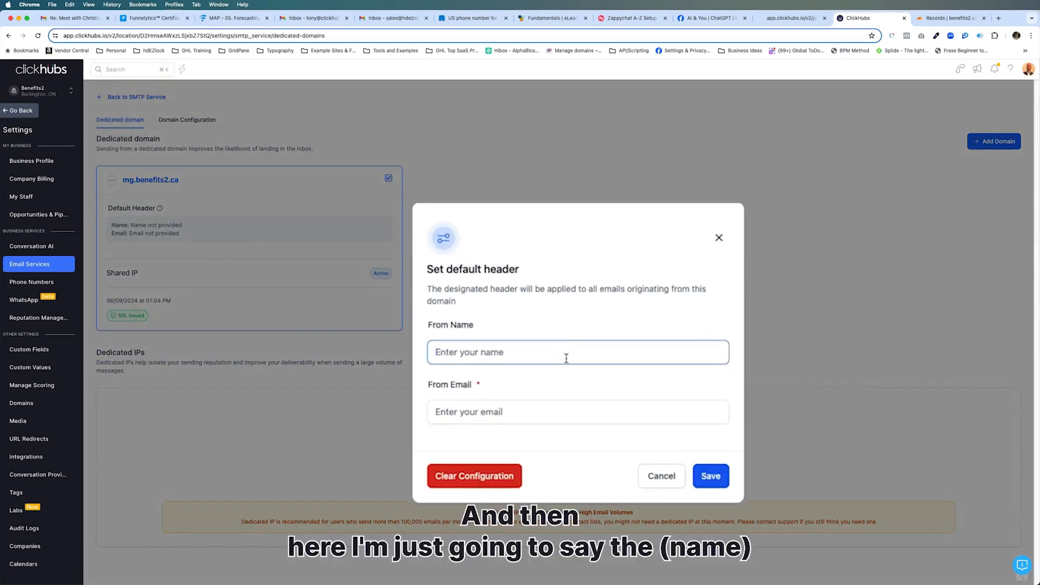
{"action": "left_click", "coordinate": [543, 416]}
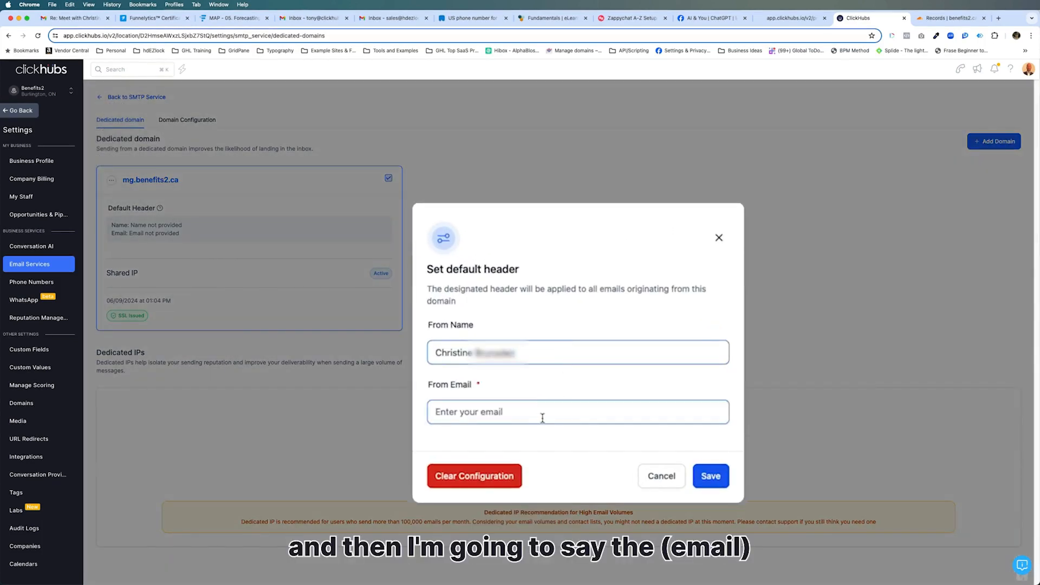
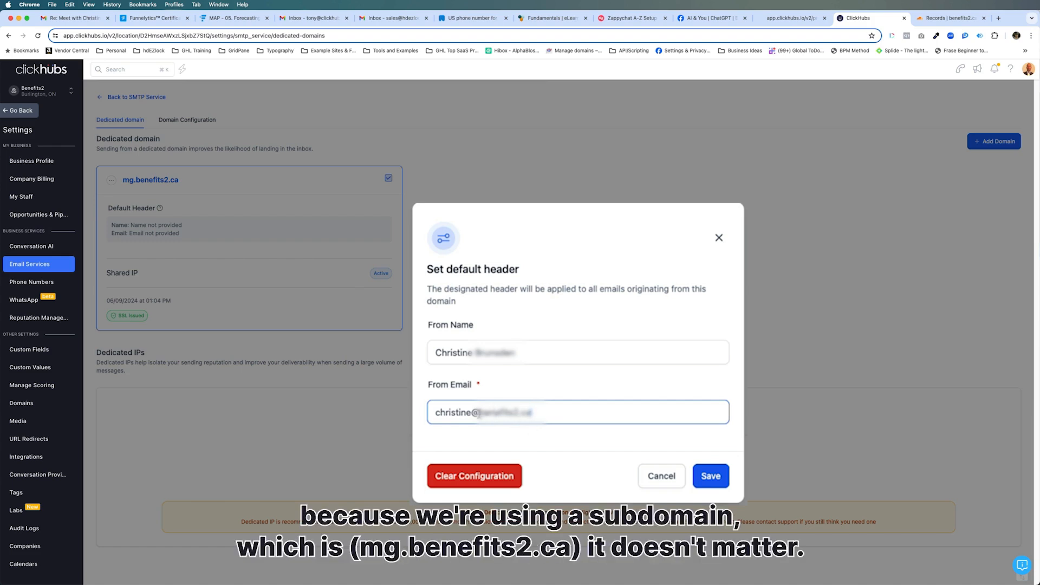
{"action": "left_click_drag", "start_coordinate": [479, 412], "coordinate": [531, 413]}
{"action": "left_click", "coordinate": [525, 415]}
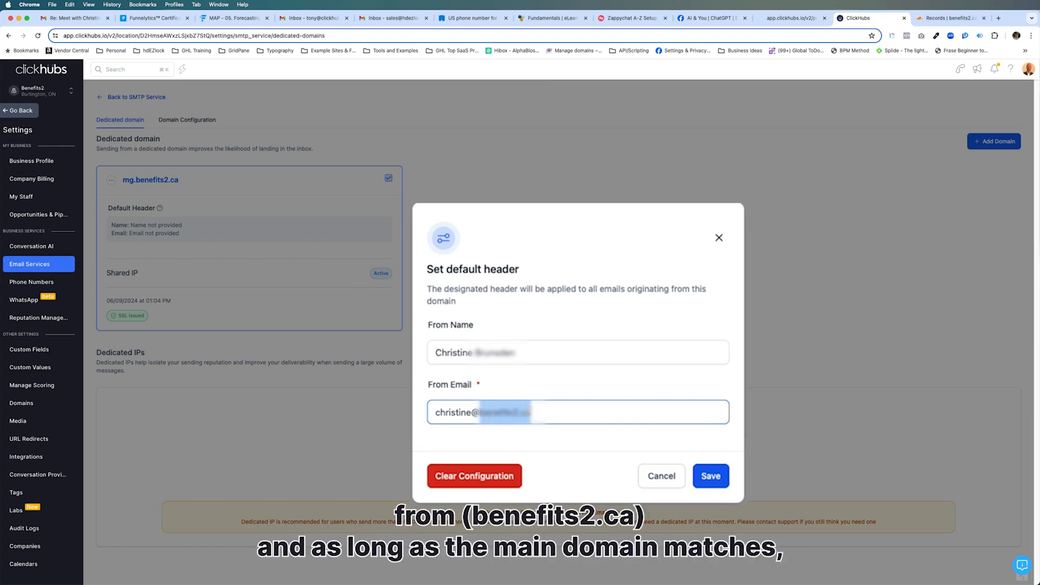
{"action": "left_click", "coordinate": [518, 417]}
{"action": "left_click_drag", "start_coordinate": [479, 413], "coordinate": [538, 414]}
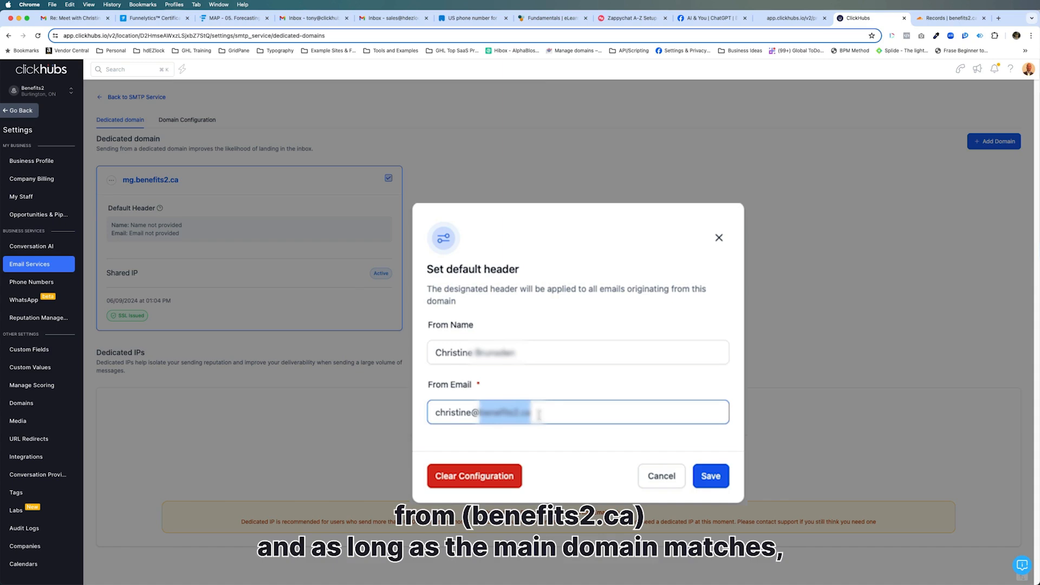
{"action": "left_click", "coordinate": [711, 476]}
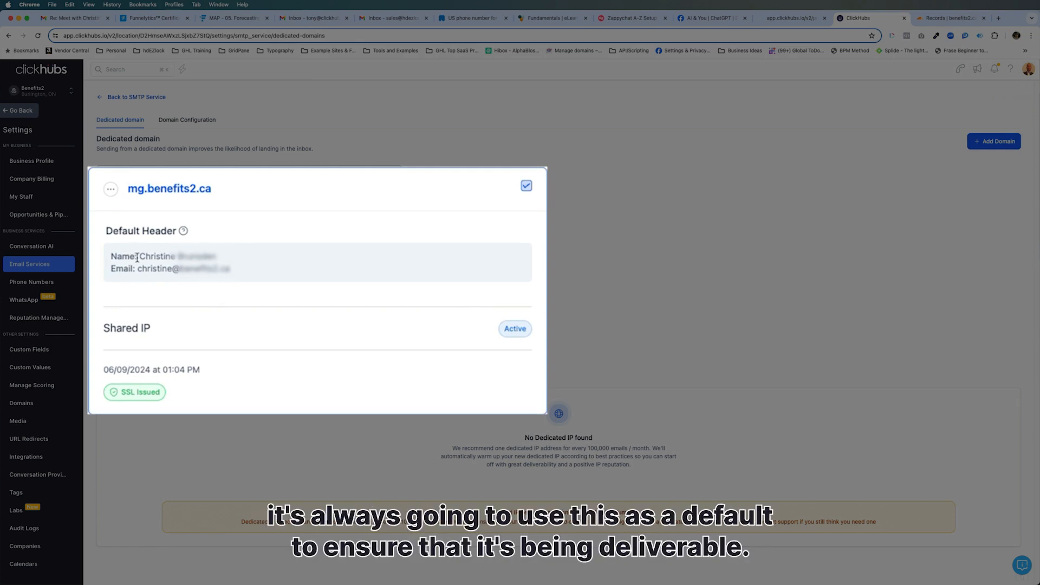
{"action": "left_click_drag", "start_coordinate": [140, 256], "coordinate": [231, 269]}
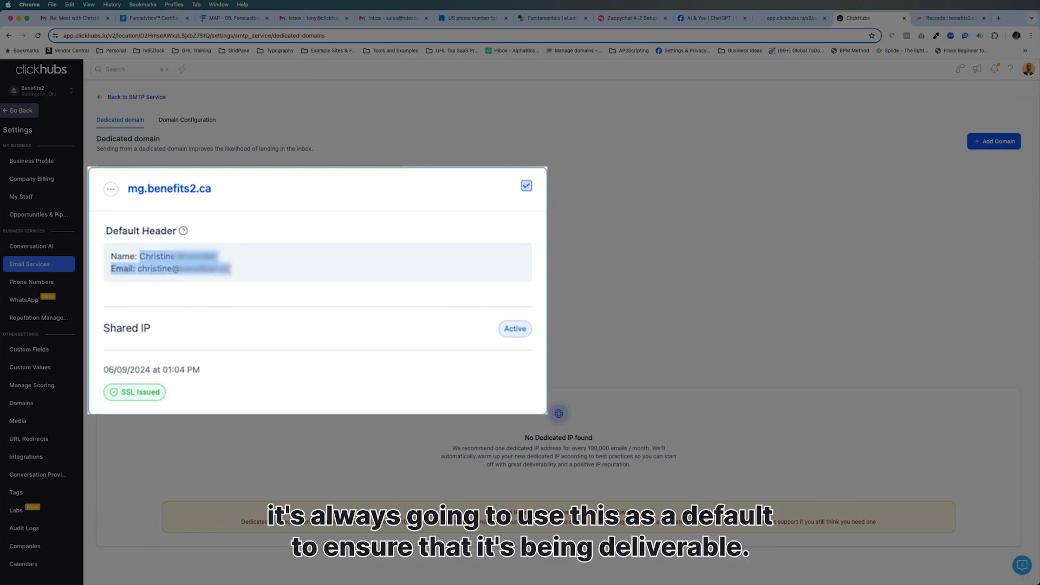
{"action": "left_click", "coordinate": [230, 269]}
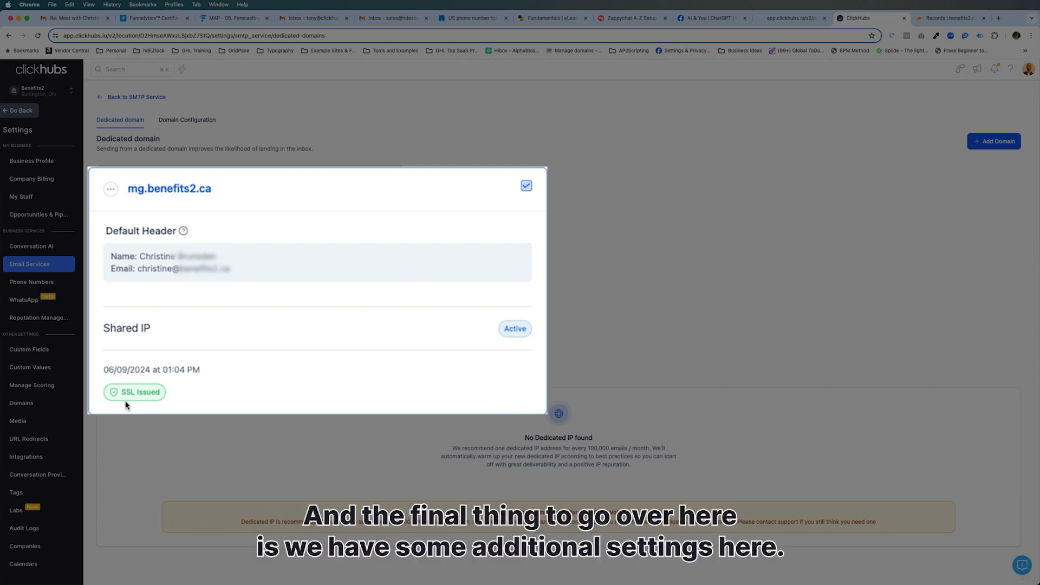
{"action": "left_click", "coordinate": [111, 189]}
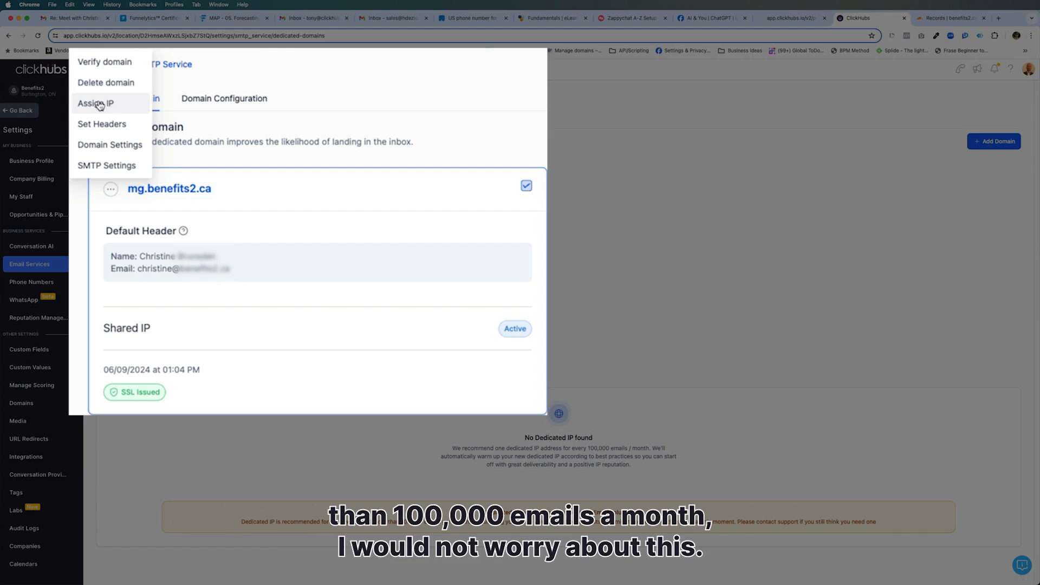
{"action": "left_click", "coordinate": [111, 146]}
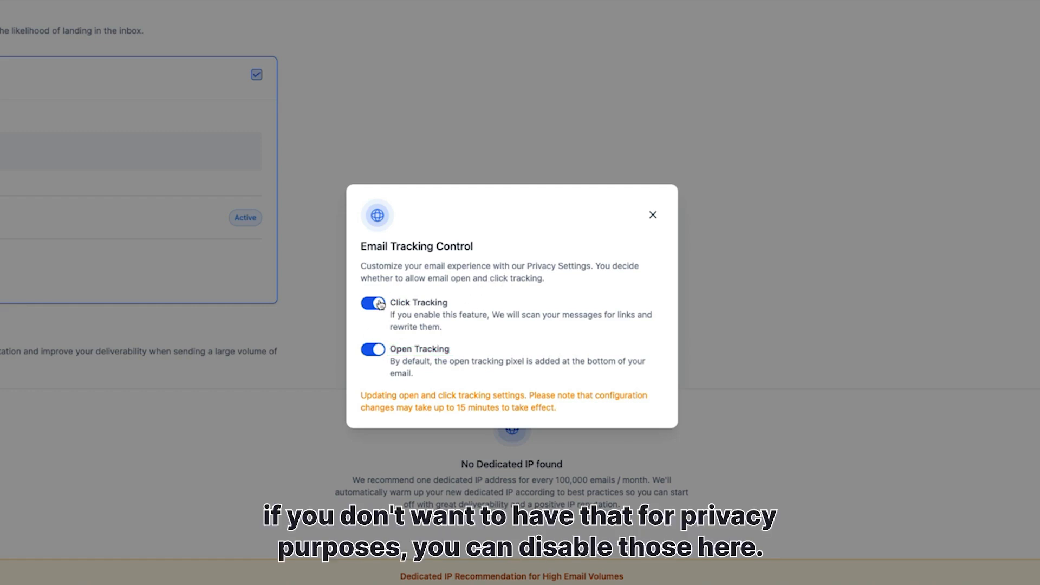
{"action": "left_click", "coordinate": [653, 215]}
{"action": "left_click", "coordinate": [91, 224]}
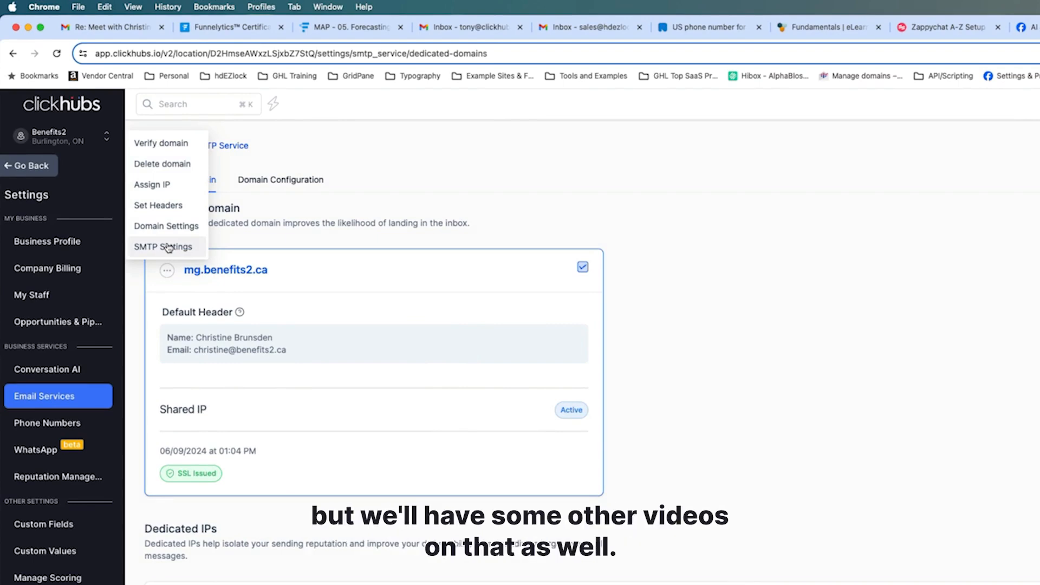
{"action": "left_click", "coordinate": [1024, 482]}
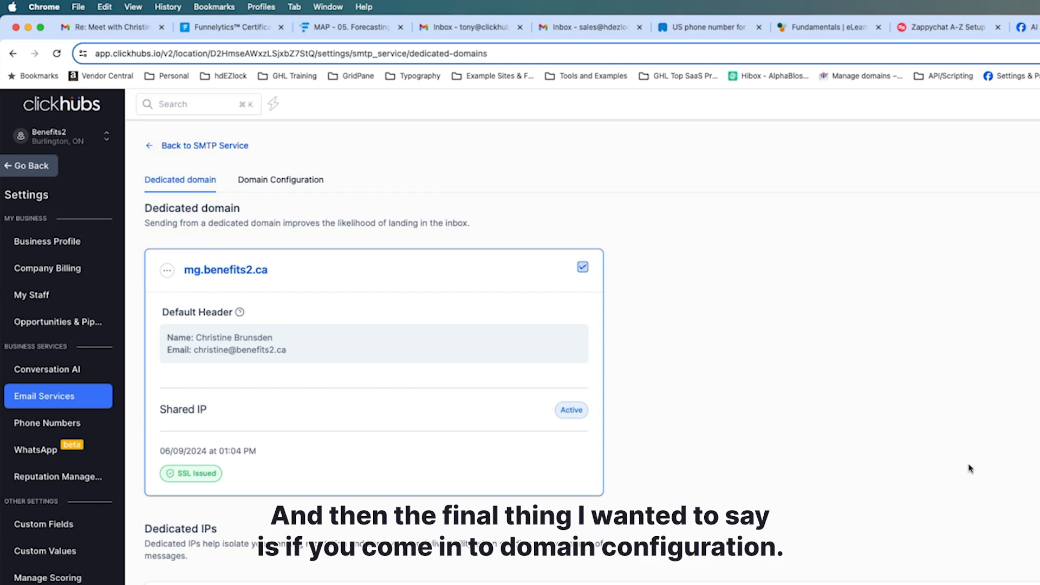
- Open the Domain Configuration tab and expand the Workflow Domain dropdown
{"action": "left_click", "coordinate": [277, 183]}
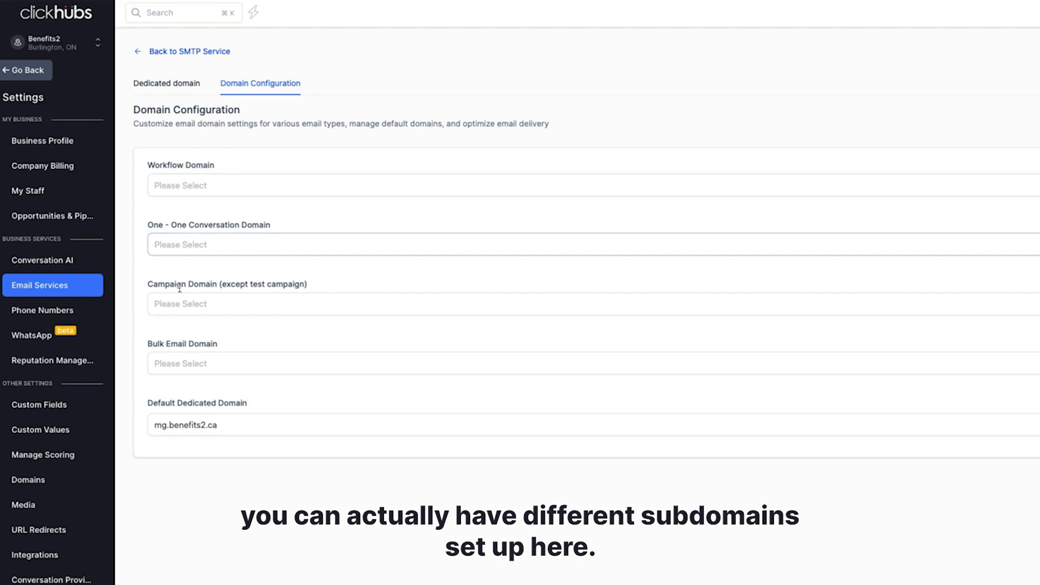
{"action": "left_click", "coordinate": [190, 187]}
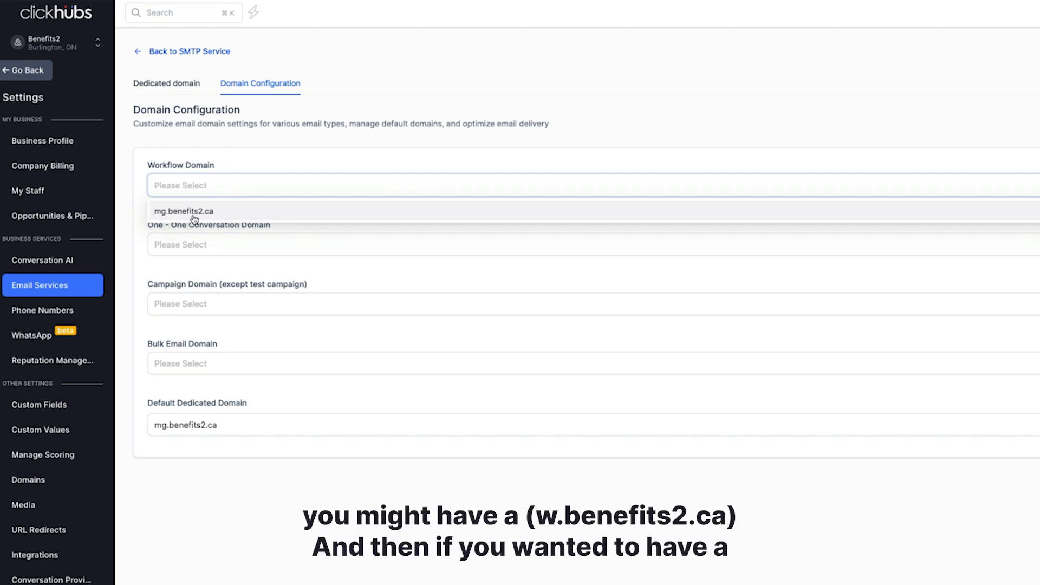
{"action": "left_click", "coordinate": [265, 139]}
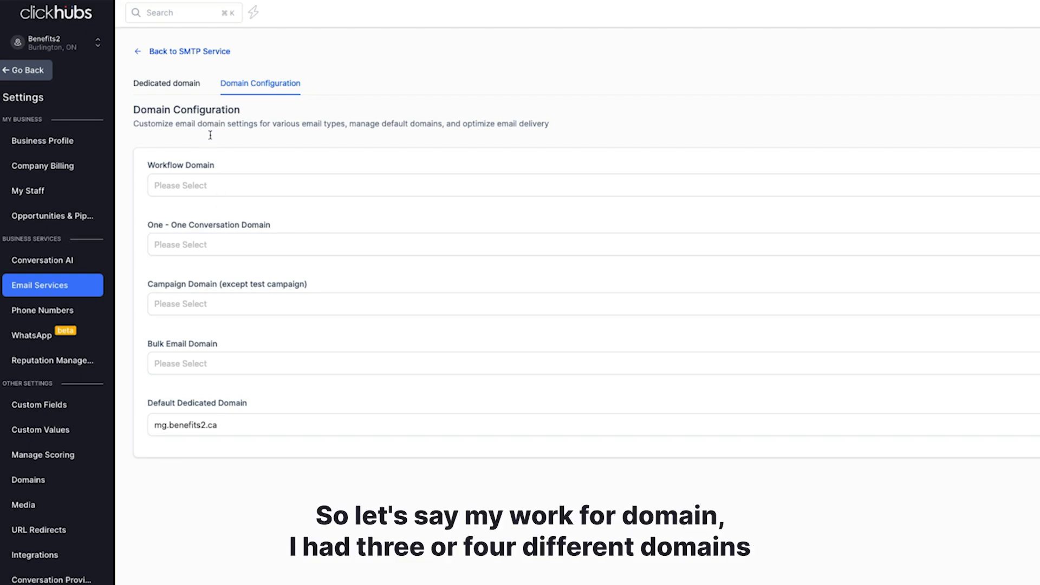
{"action": "left_click", "coordinate": [220, 185]}
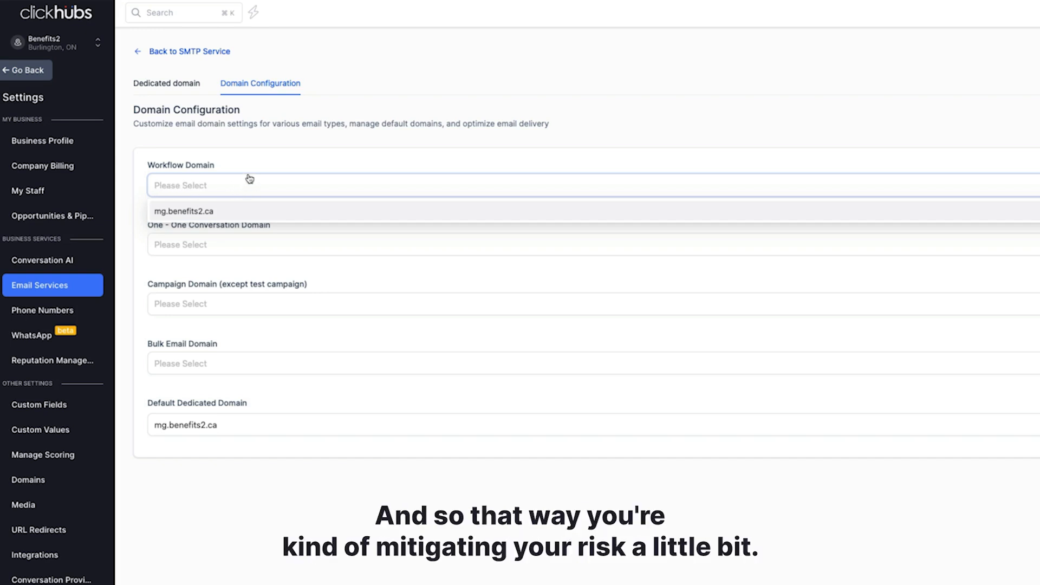
{"action": "left_click", "coordinate": [268, 154]}
{"action": "left_click", "coordinate": [216, 194]}
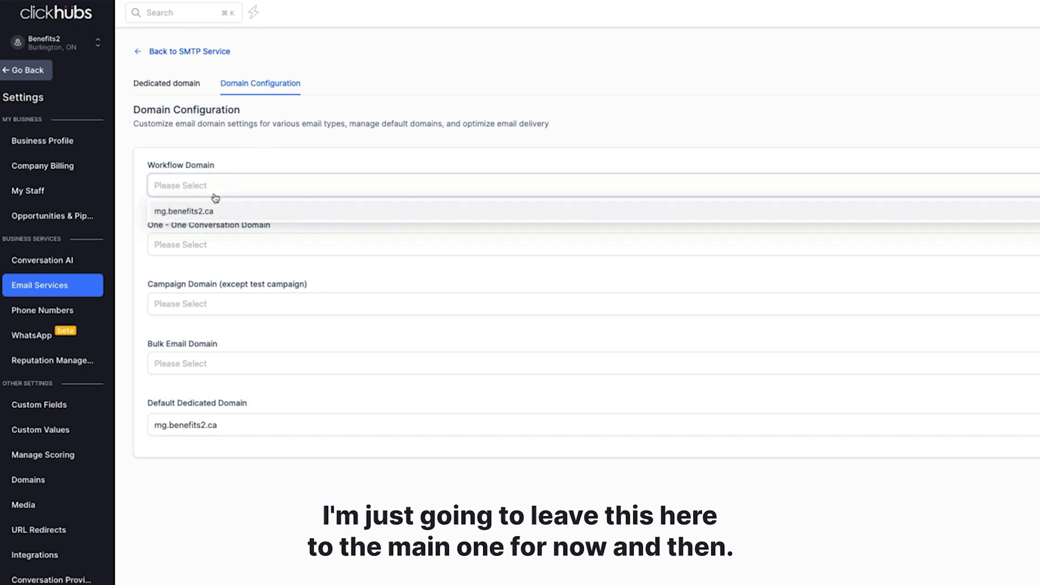
{"action": "left_click", "coordinate": [204, 211]}
{"action": "left_click", "coordinate": [204, 250]}
{"action": "left_click", "coordinate": [190, 271]}
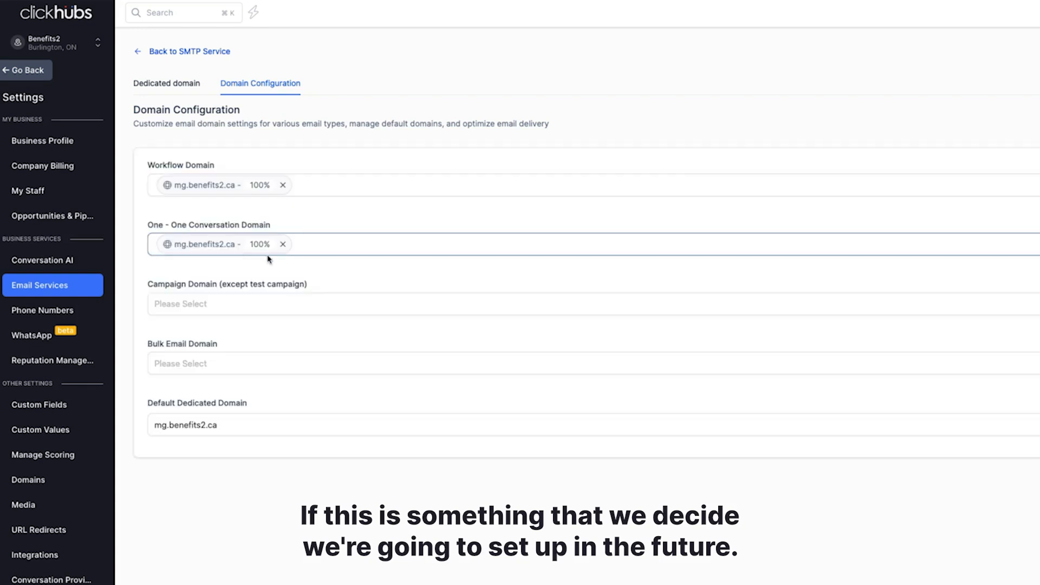
{"action": "left_click", "coordinate": [195, 304]}
{"action": "left_click", "coordinate": [192, 329]}
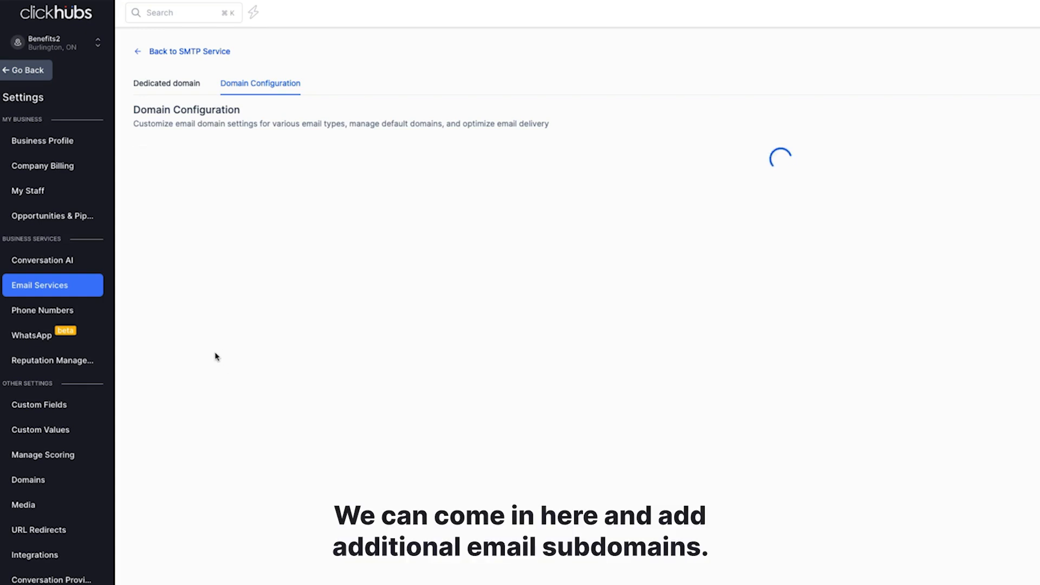
{"action": "left_click", "coordinate": [206, 364]}
{"action": "left_click", "coordinate": [204, 390]}
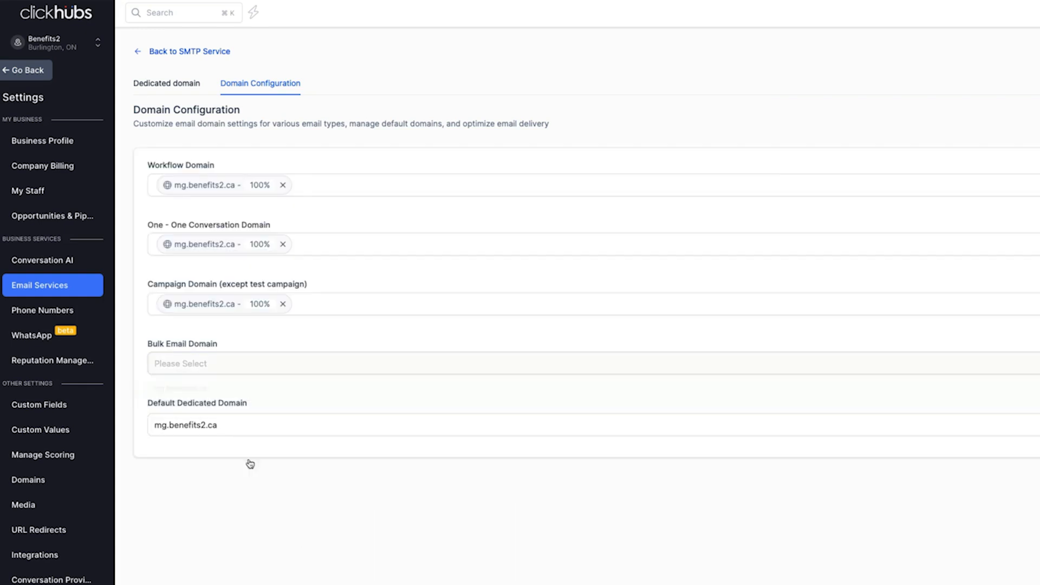
{"action": "left_click", "coordinate": [180, 85]}
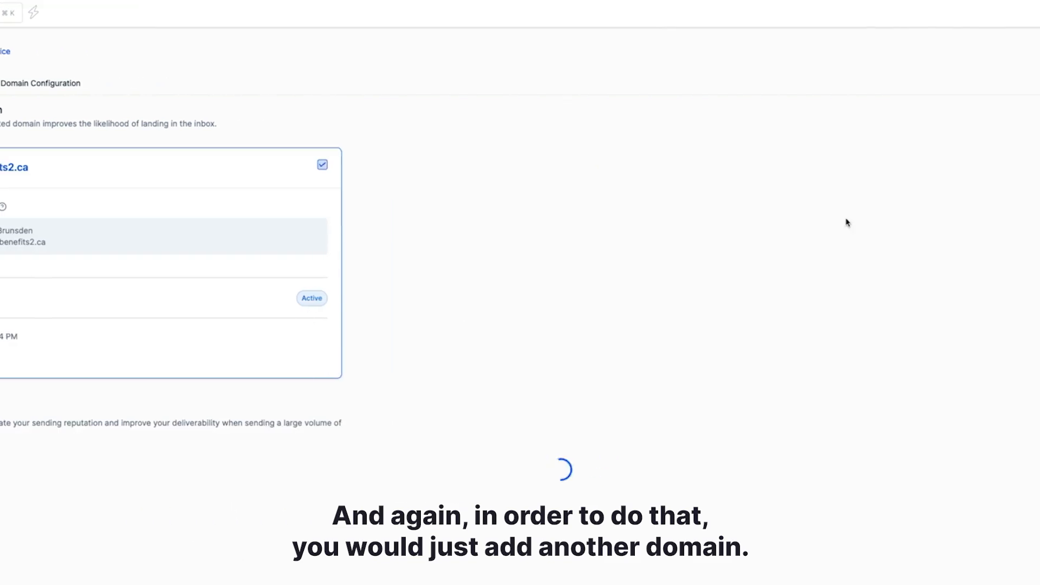
{"action": "left_click_drag", "start_coordinate": [172, 167], "coordinate": [184, 167]}
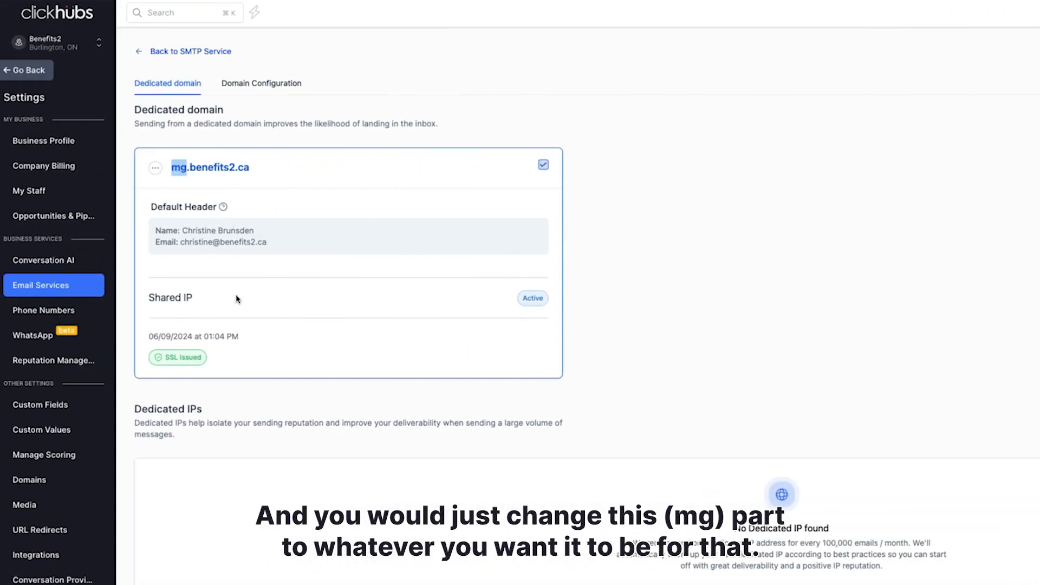
{"action": "left_click", "coordinate": [261, 84]}
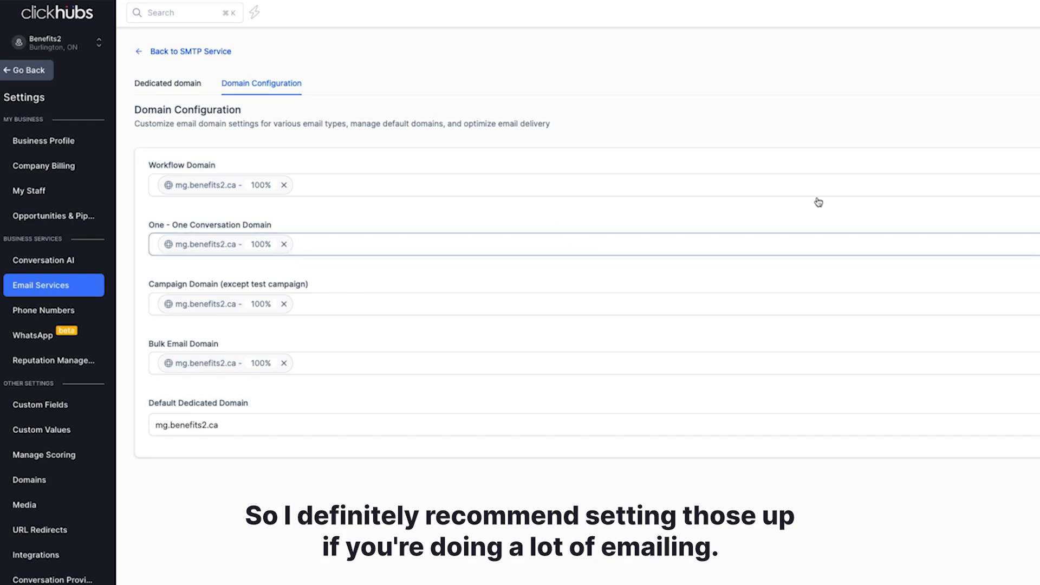
{"action": "left_click", "coordinate": [176, 84]}
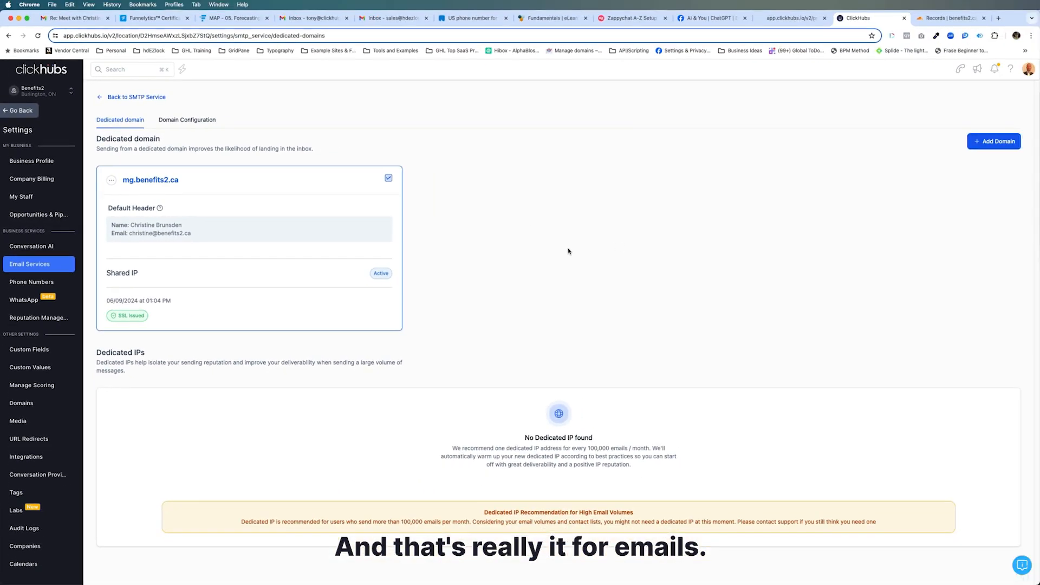
- Refresh Cloudflare's benefits2.ca records and scroll to the new email.mg, MX, SPF and DKIM entries
{"action": "left_click", "coordinate": [943, 20]}
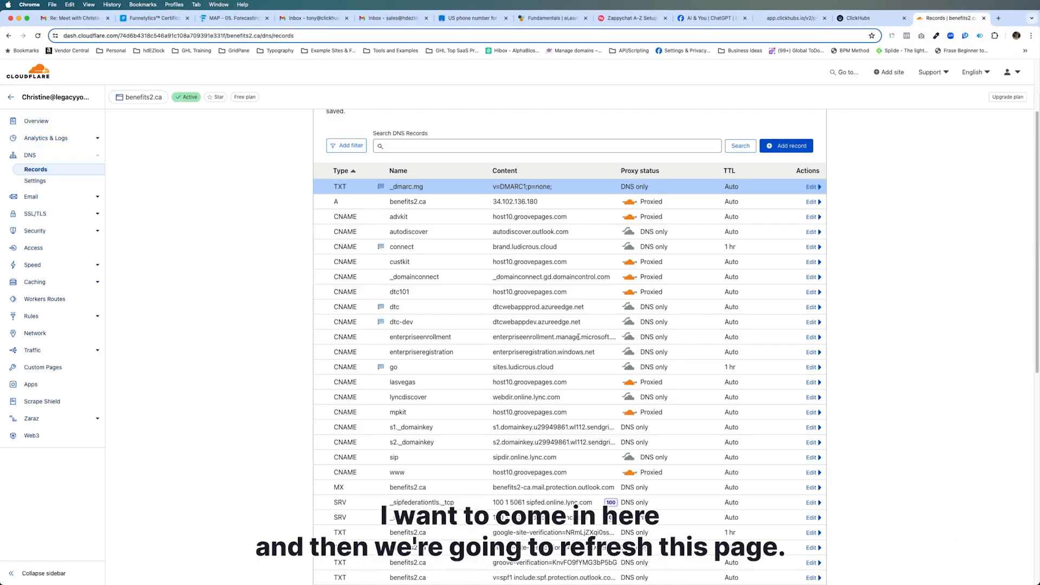
{"action": "scroll", "coordinate": [453, 333], "scroll_direction": "down", "scroll_amount": 3}
{"action": "scroll", "coordinate": [446, 327], "scroll_direction": "up", "scroll_amount": 5}
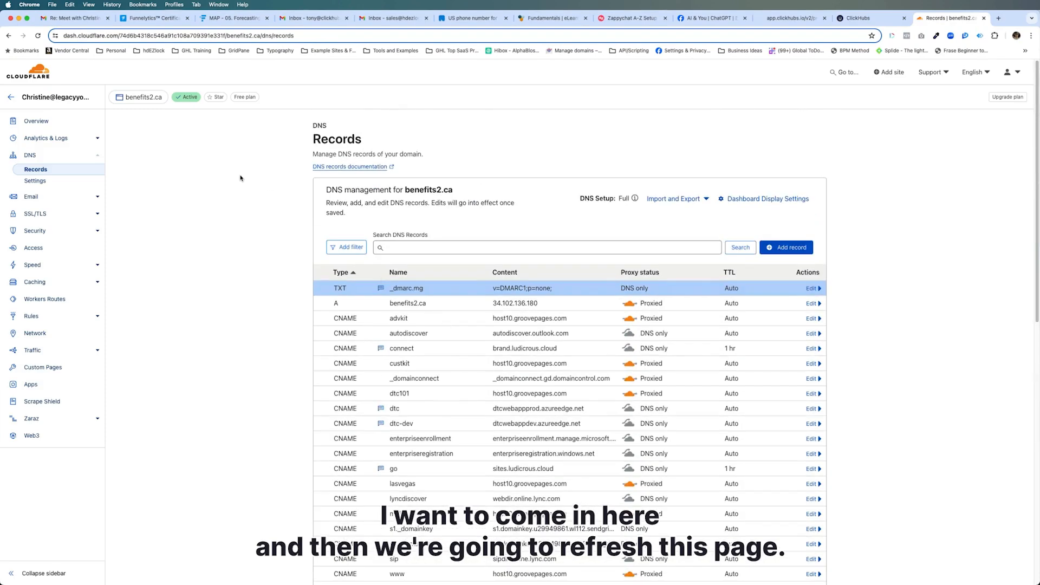
{"action": "left_click", "coordinate": [39, 36]}
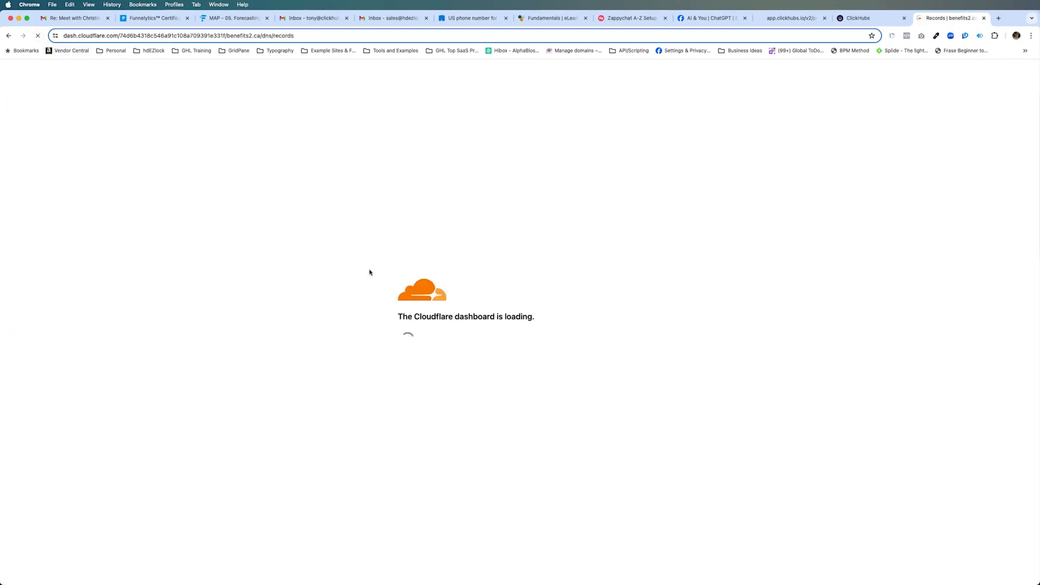
{"action": "scroll", "coordinate": [440, 279], "scroll_direction": "down", "scroll_amount": 3}
{"action": "scroll", "coordinate": [441, 278], "scroll_direction": "down", "scroll_amount": 2}
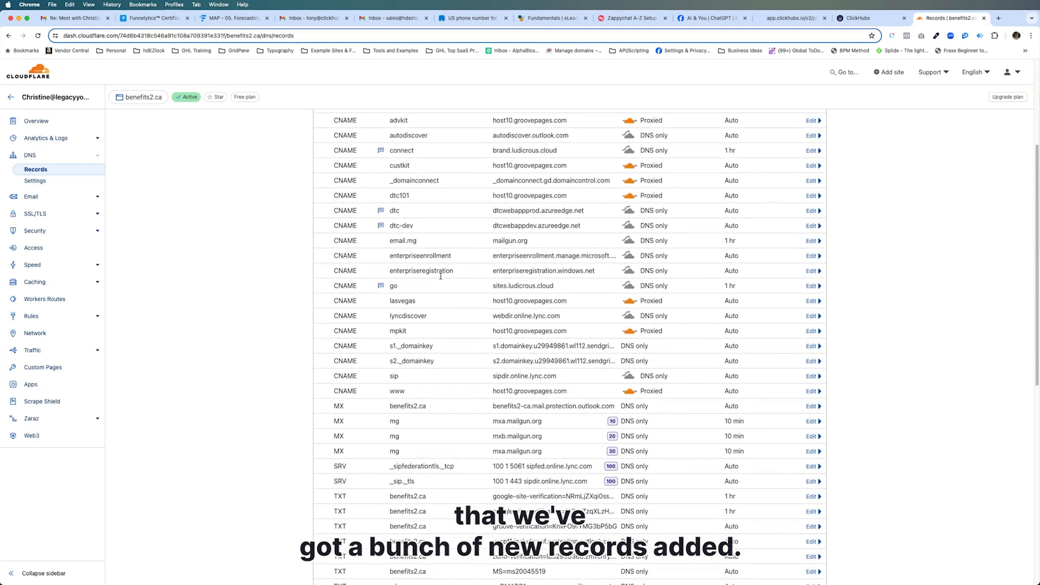
{"action": "scroll", "coordinate": [440, 279], "scroll_direction": "down", "scroll_amount": 5}
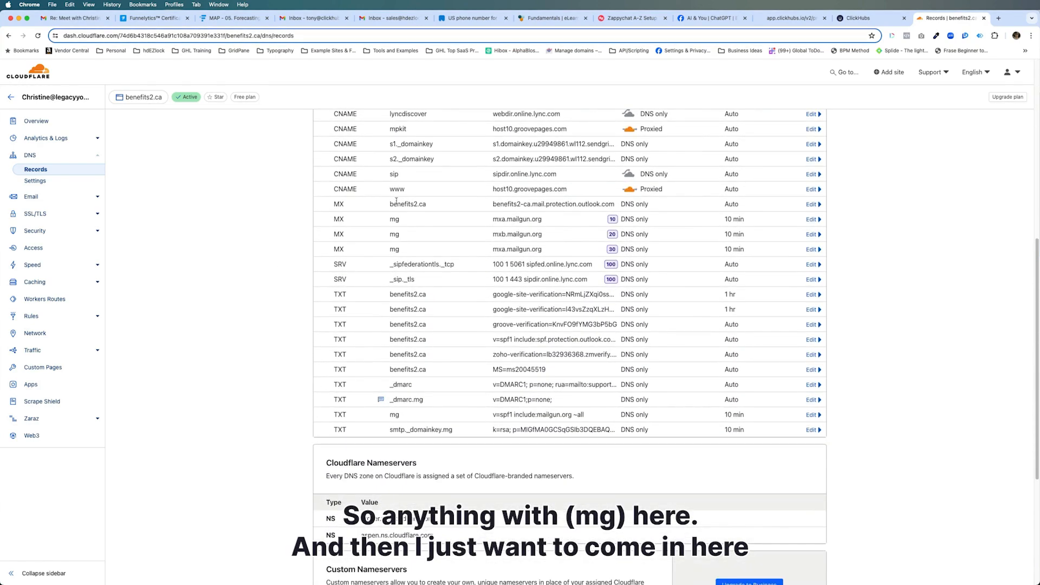
- Comment both mg MX records (priority 10 and 30) with 'ClickHubs email'
{"action": "left_click", "coordinate": [812, 219]}
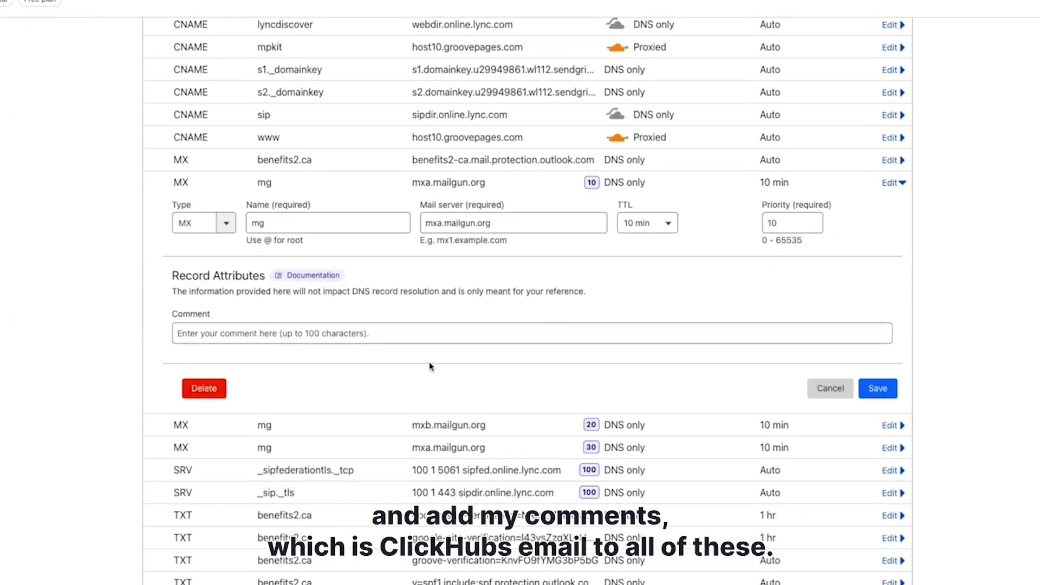
{"action": "left_click", "coordinate": [240, 333]}
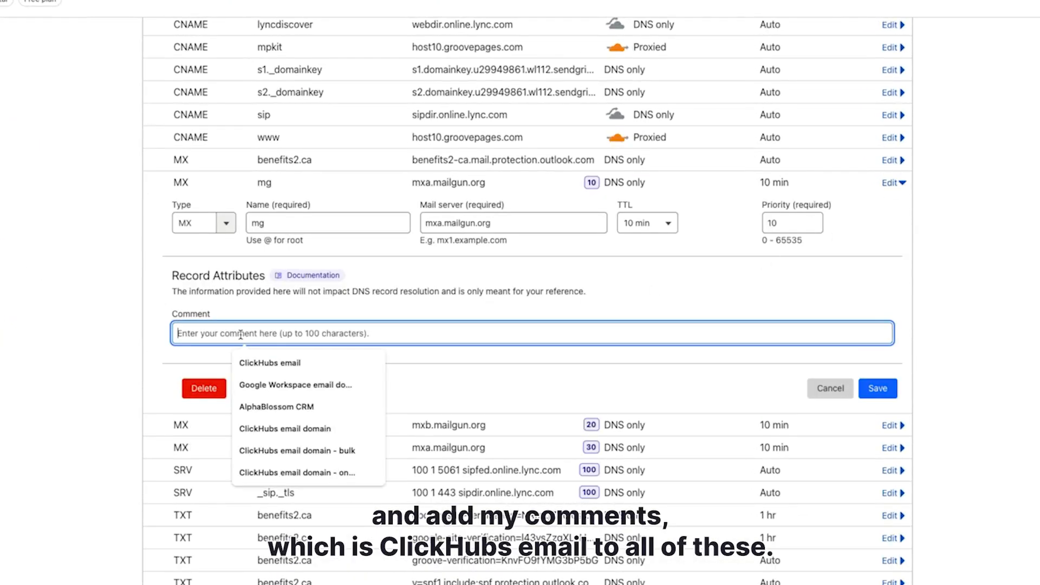
{"action": "left_click", "coordinate": [270, 362]}
{"action": "left_click", "coordinate": [870, 391]}
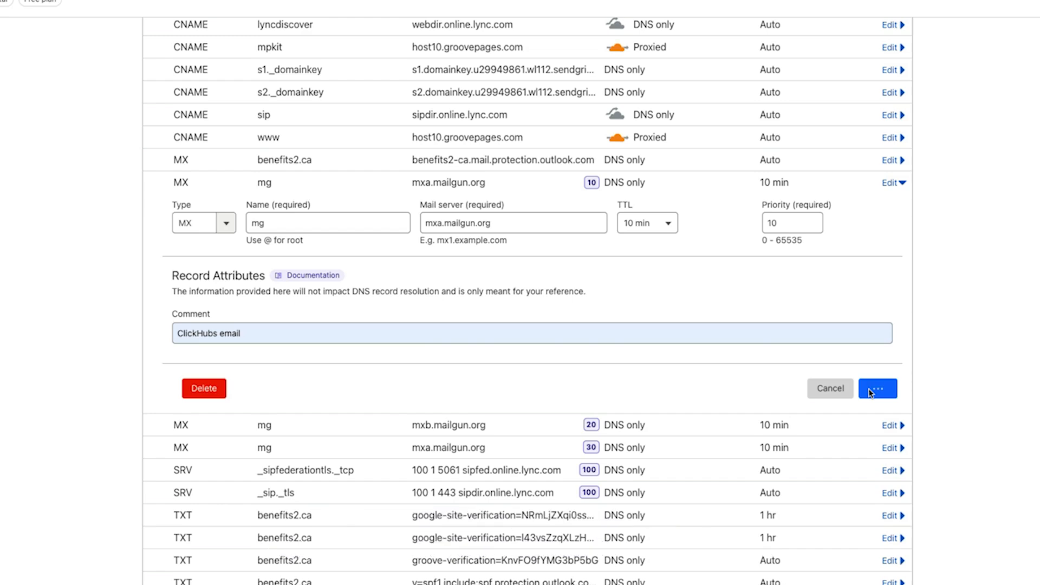
{"action": "left_click", "coordinate": [823, 227]}
{"action": "left_click", "coordinate": [426, 379]}
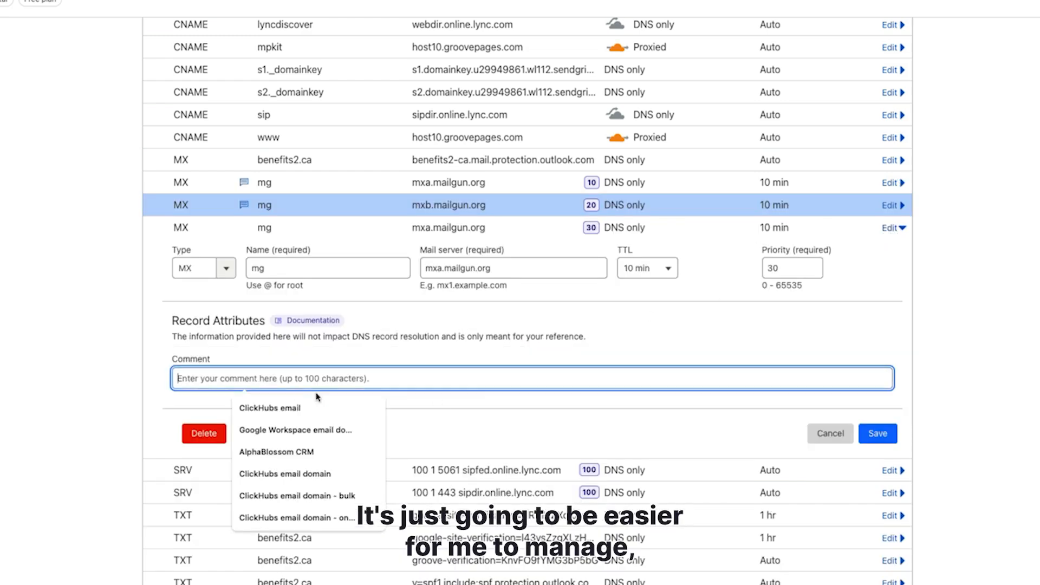
{"action": "left_click", "coordinate": [271, 408]}
{"action": "left_click", "coordinate": [890, 434]}
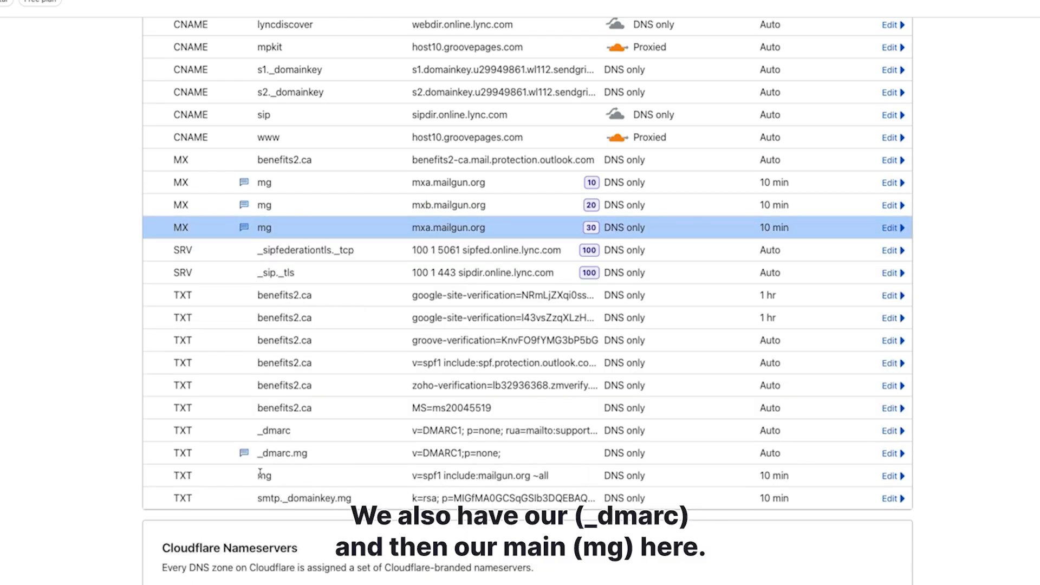
- Label the mg SPF TXT record with the comment 'ClickHubs email'
{"action": "scroll", "coordinate": [260, 473], "scroll_direction": "down", "scroll_amount": 5}
{"action": "left_click", "coordinate": [889, 335]}
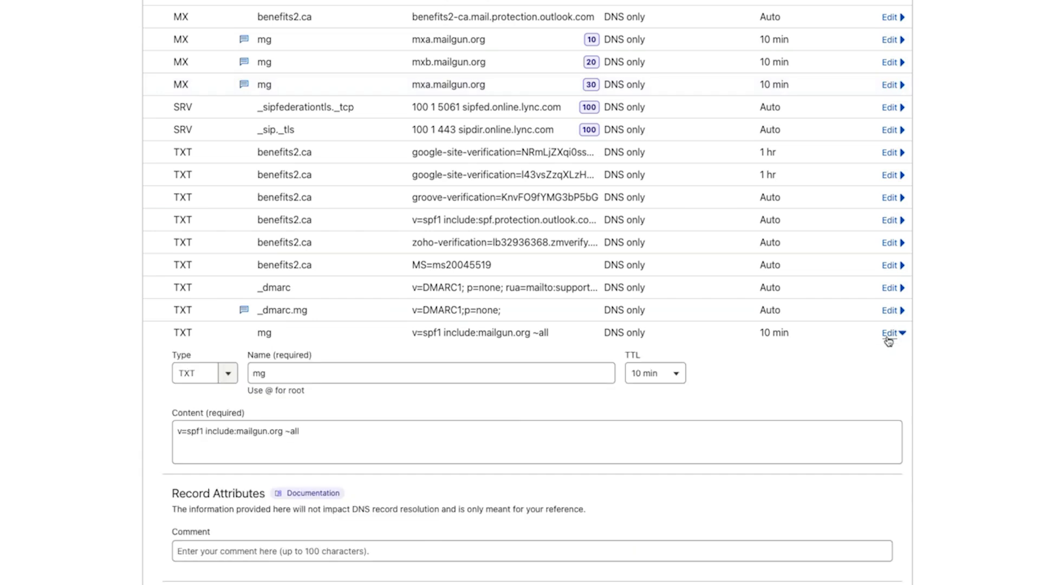
{"action": "left_click", "coordinate": [412, 451]}
{"action": "left_click", "coordinate": [251, 550]}
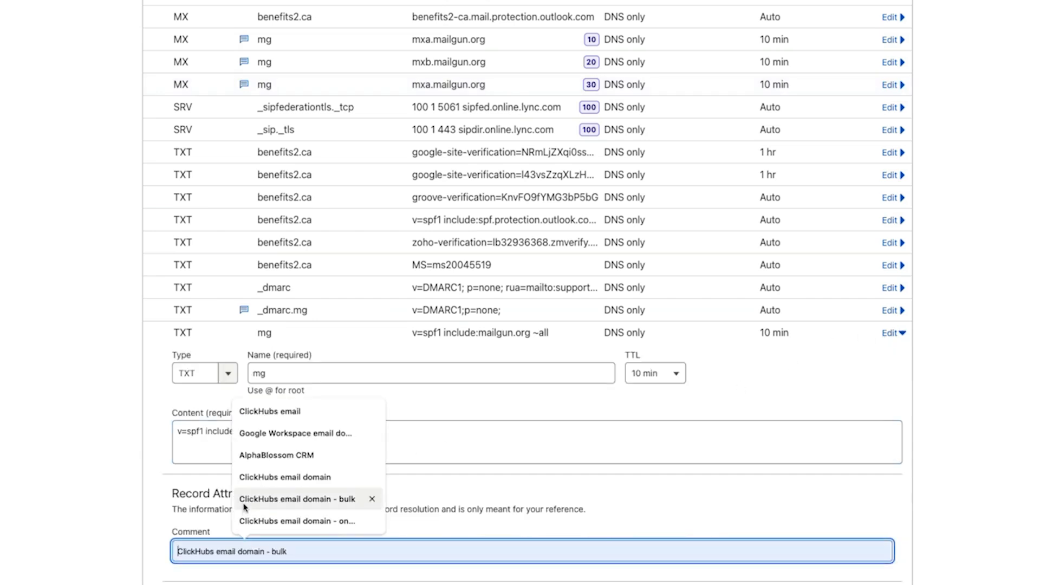
{"action": "left_click", "coordinate": [260, 409]}
{"action": "scroll", "coordinate": [443, 405], "scroll_direction": "down", "scroll_amount": 10}
{"action": "left_click", "coordinate": [877, 208]}
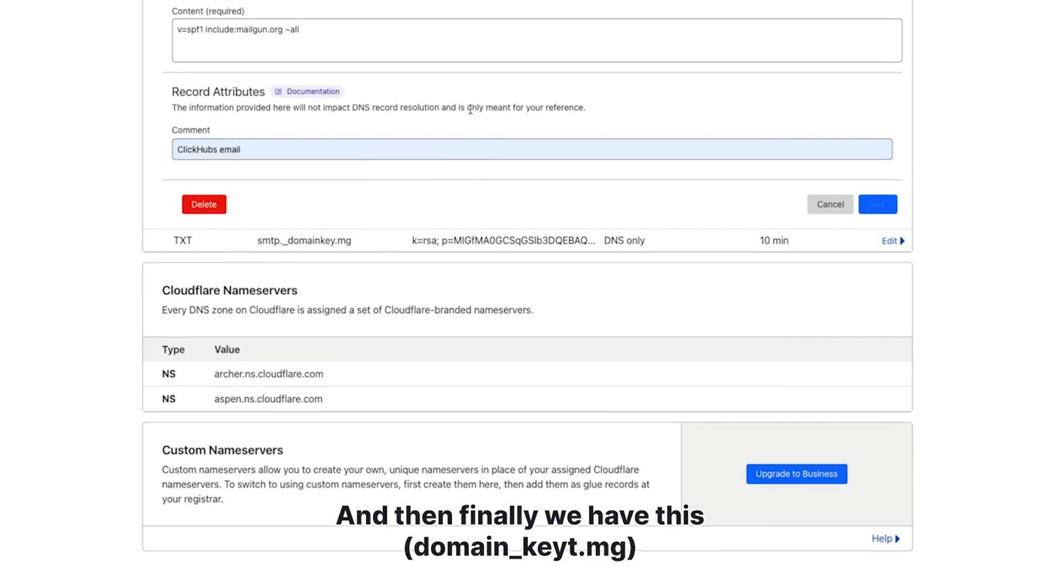
- Give the smtp._domainkey.mg DKIM TXT record the comment 'ClickHubs email'
{"action": "scroll", "coordinate": [470, 110], "scroll_direction": "down", "scroll_amount": 1}
{"action": "scroll", "coordinate": [419, 234], "scroll_direction": "down", "scroll_amount": 1}
{"action": "left_click_drag", "start_coordinate": [284, 226], "coordinate": [351, 225]}
{"action": "left_click", "coordinate": [425, 233]}
{"action": "left_click", "coordinate": [891, 225]}
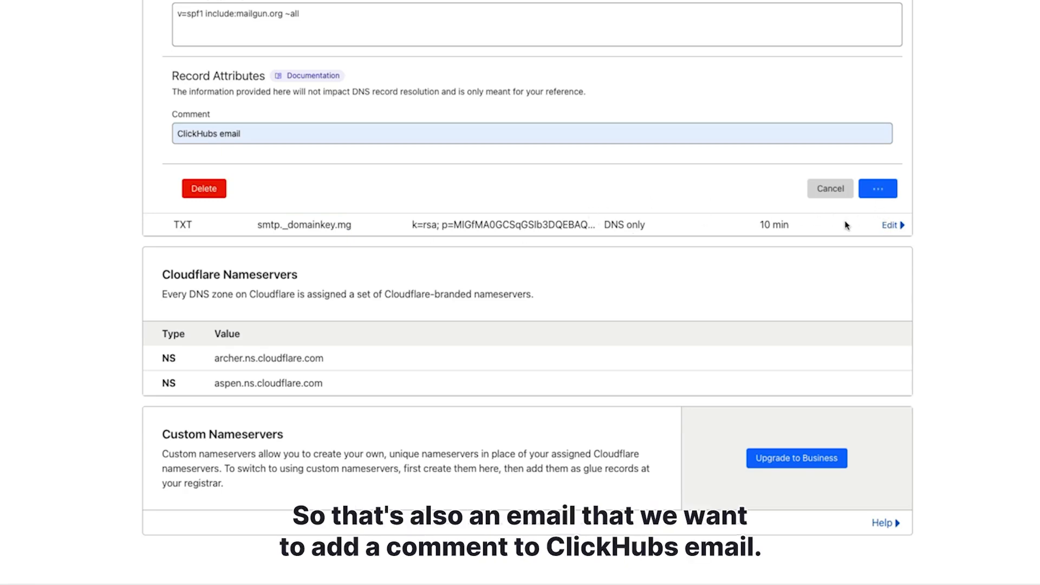
{"action": "left_click", "coordinate": [303, 143]}
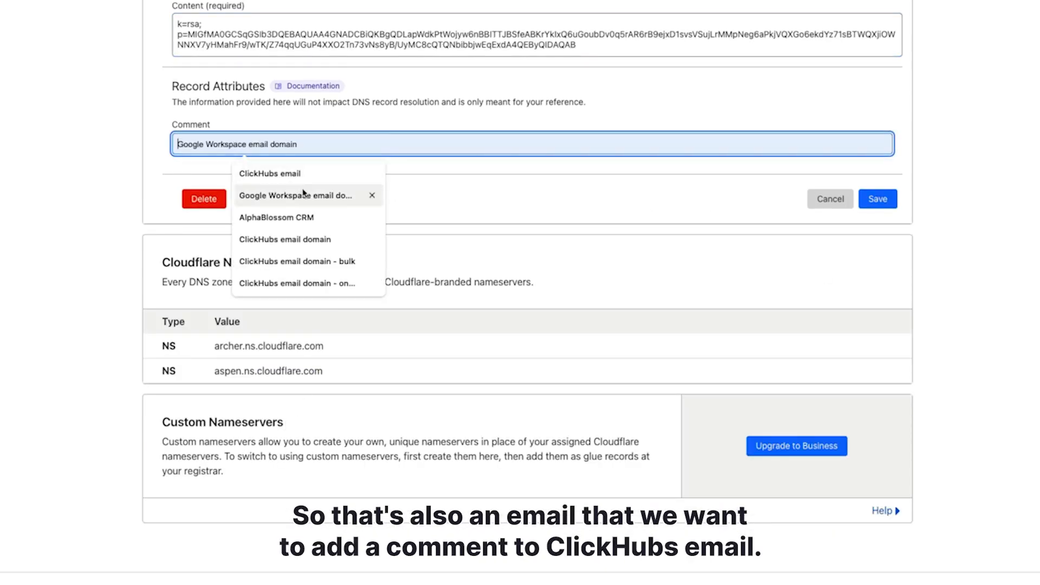
{"action": "left_click", "coordinate": [298, 173]}
{"action": "left_click", "coordinate": [881, 201]}
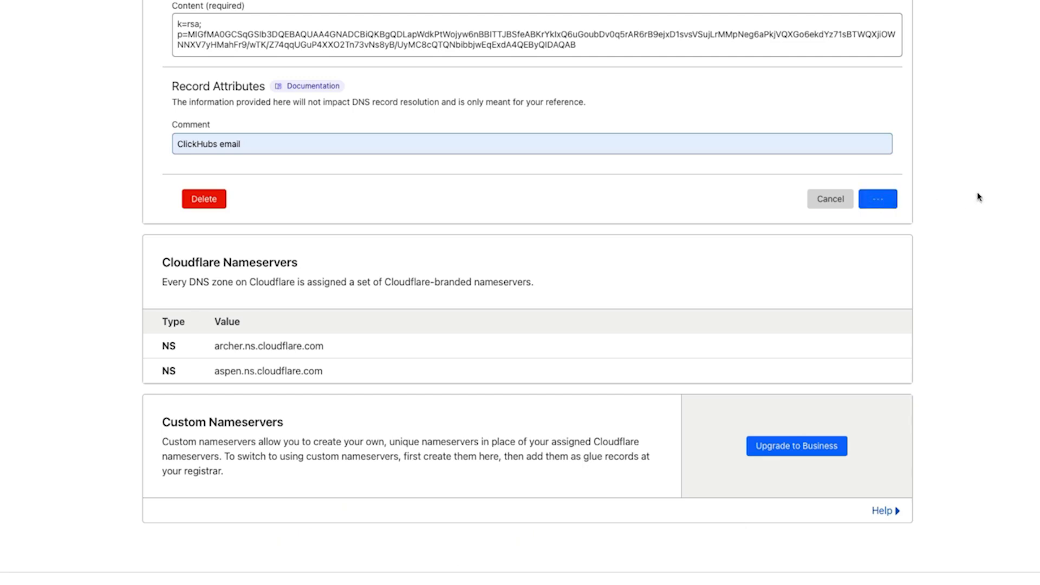
{"action": "scroll", "coordinate": [238, 238], "scroll_direction": "up", "scroll_amount": 3}
{"action": "mouse_move", "coordinate": [243, 237]}
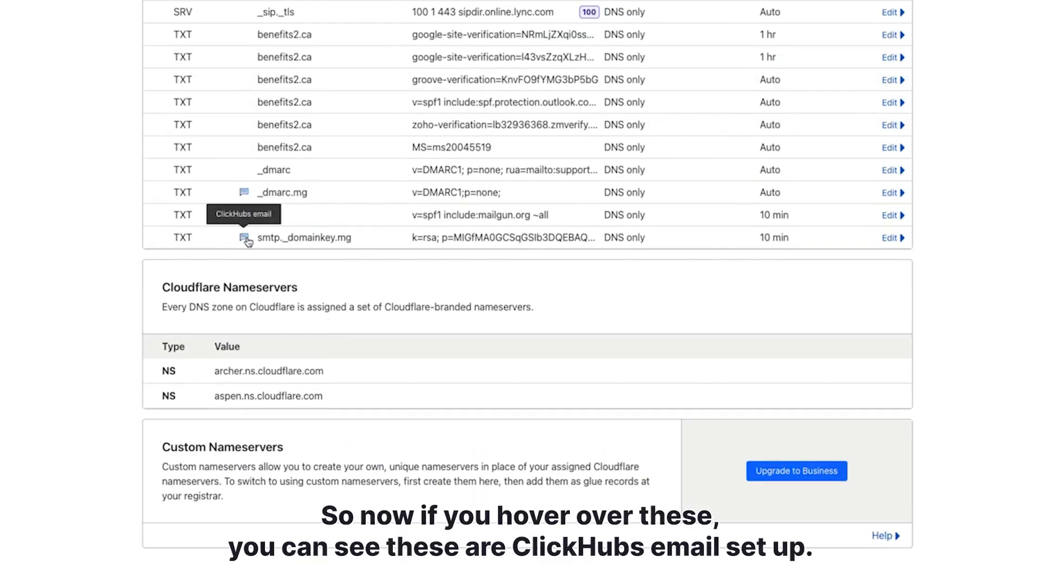
- Add the 'ClickHubs email' comment to the email.mg CNAME record pointing to mailgun.org
{"action": "scroll", "coordinate": [349, 244], "scroll_direction": "up", "scroll_amount": 3}
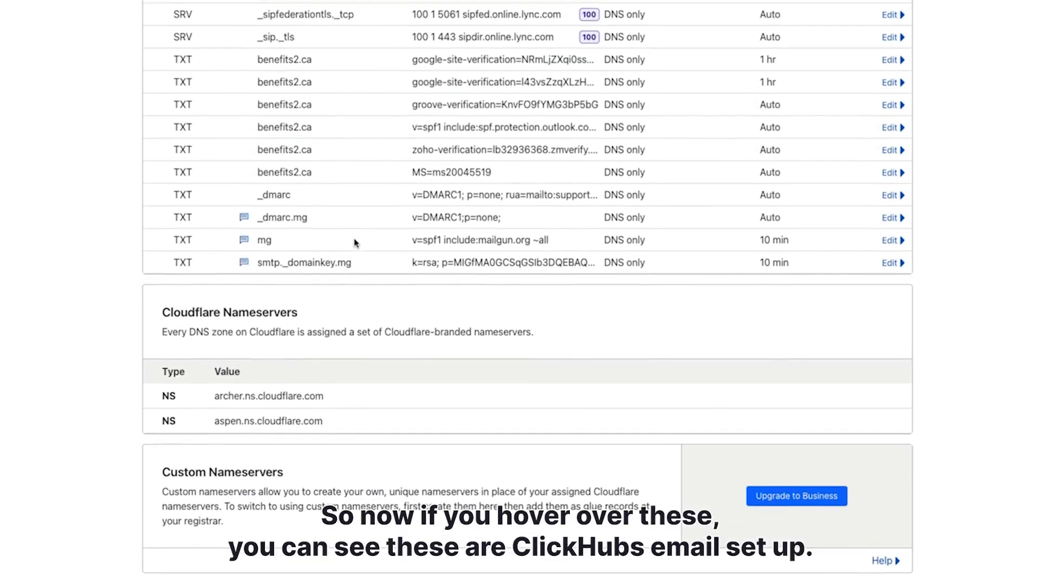
{"action": "scroll", "coordinate": [285, 181], "scroll_direction": "up", "scroll_amount": 2}
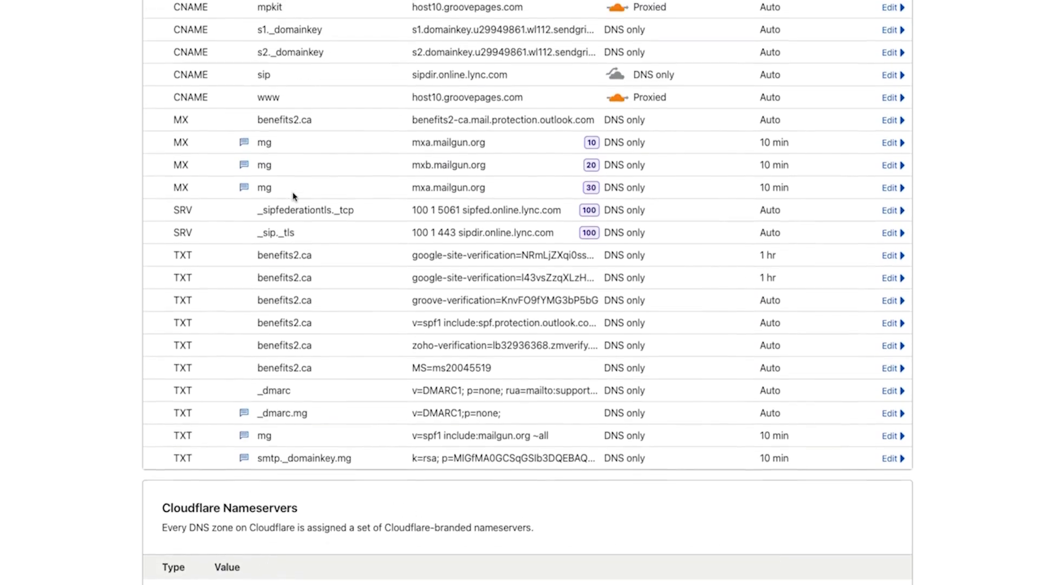
{"action": "scroll", "coordinate": [256, 114], "scroll_direction": "up", "scroll_amount": 3}
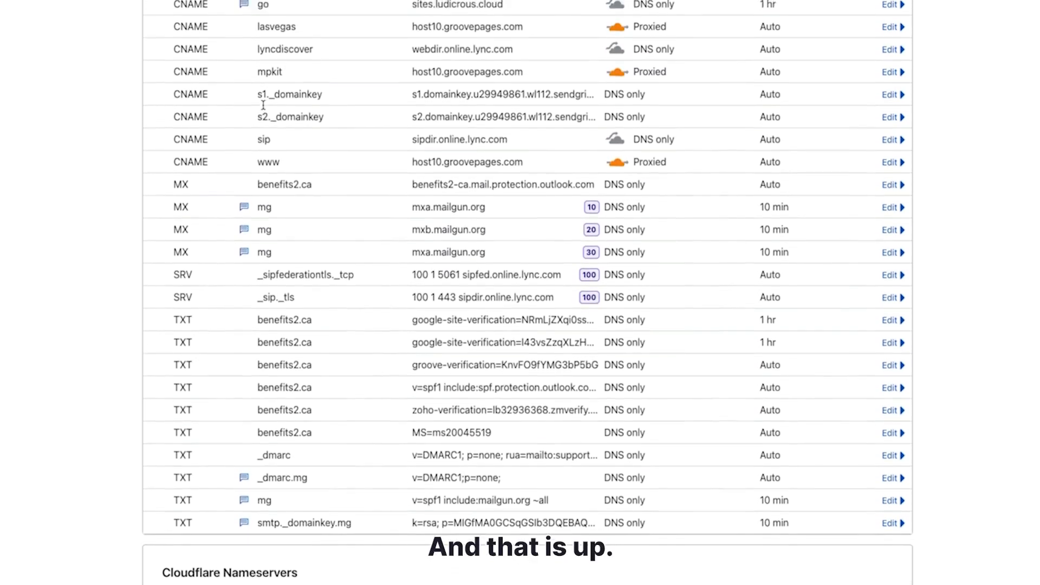
{"action": "scroll", "coordinate": [261, 80], "scroll_direction": "up", "scroll_amount": 3}
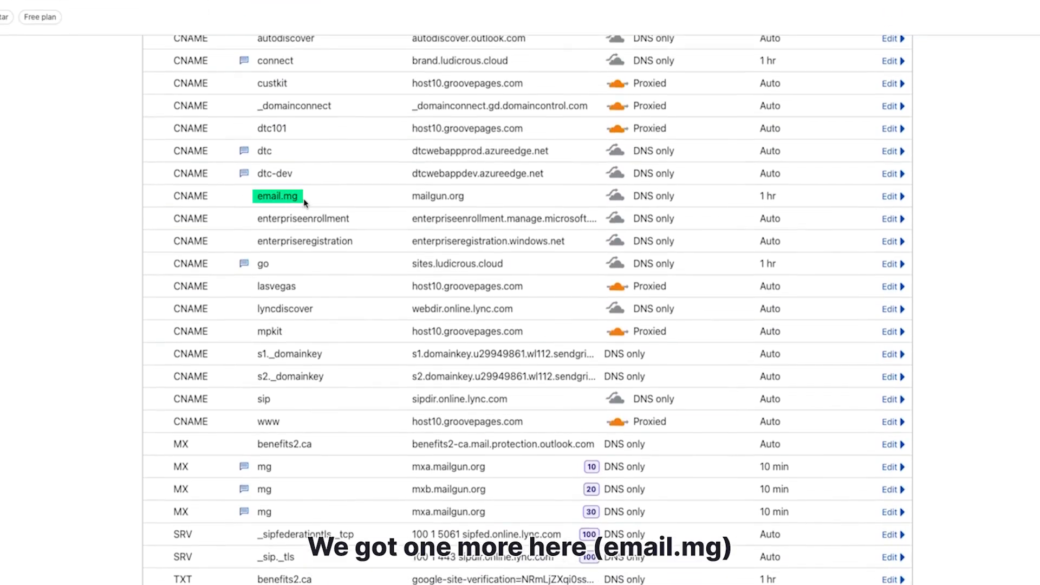
{"action": "left_click", "coordinate": [891, 196]}
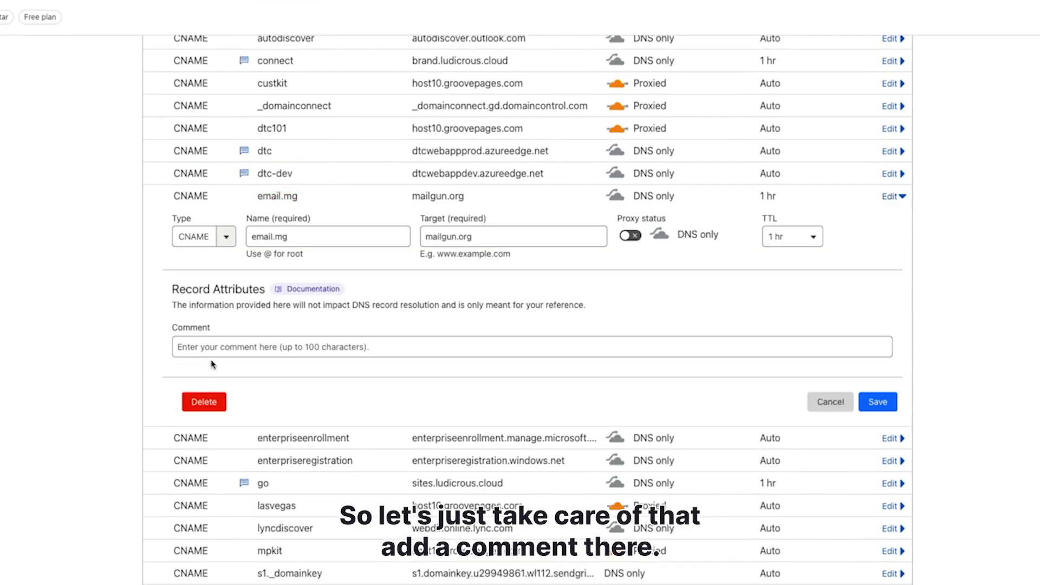
{"action": "left_click", "coordinate": [218, 342]}
{"action": "left_click", "coordinate": [256, 381]}
{"action": "left_click", "coordinate": [877, 402]}
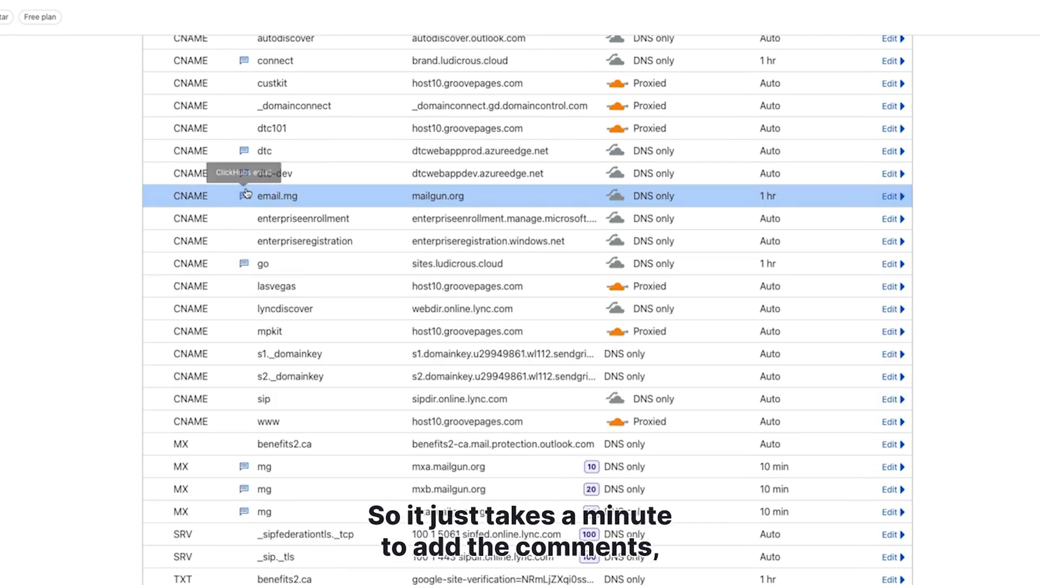
{"action": "scroll", "coordinate": [984, 409], "scroll_direction": "up", "scroll_amount": 3}
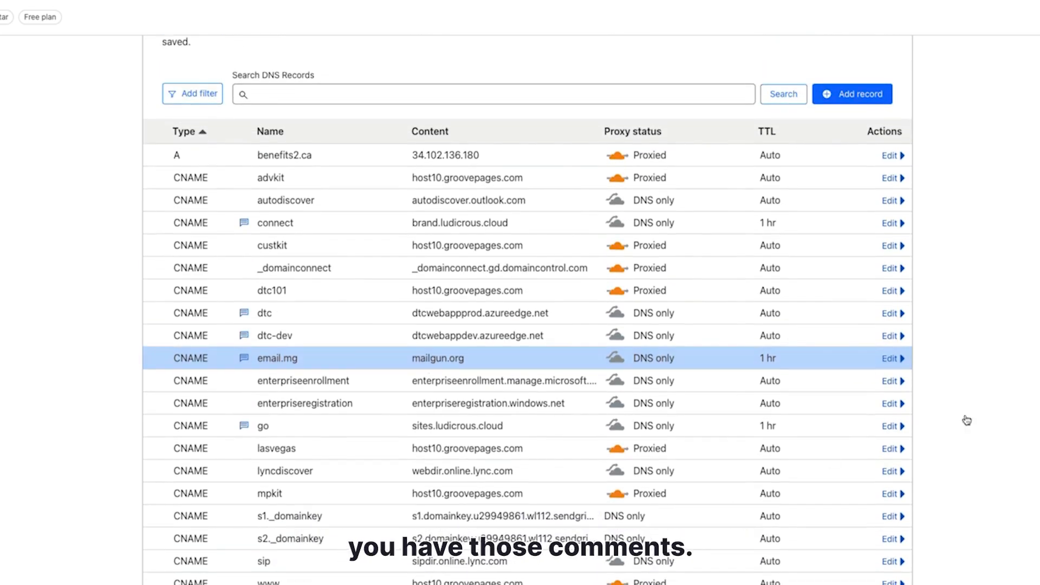
{"action": "scroll", "coordinate": [1026, 403], "scroll_direction": "up", "scroll_amount": 2}
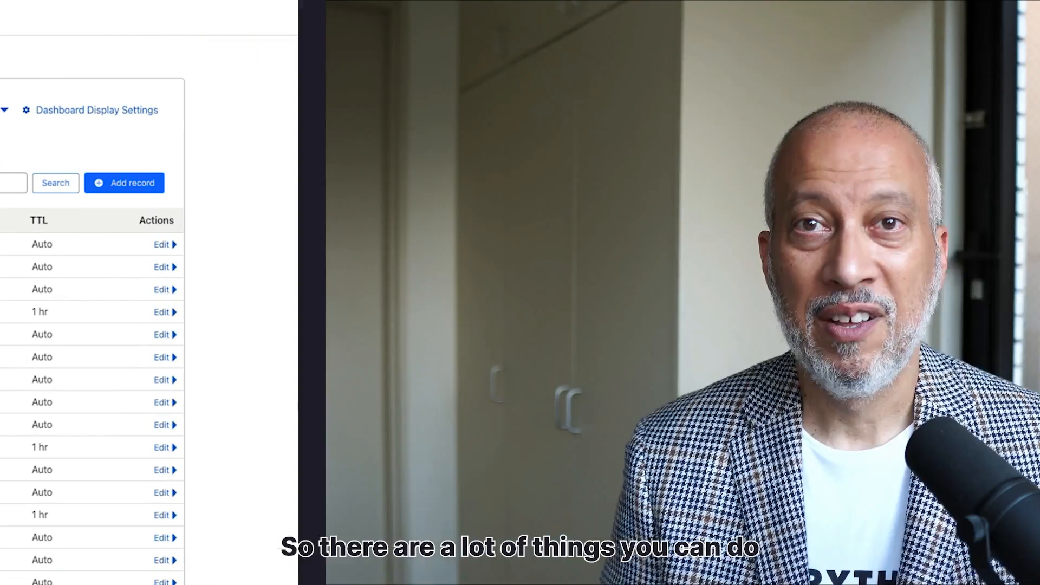